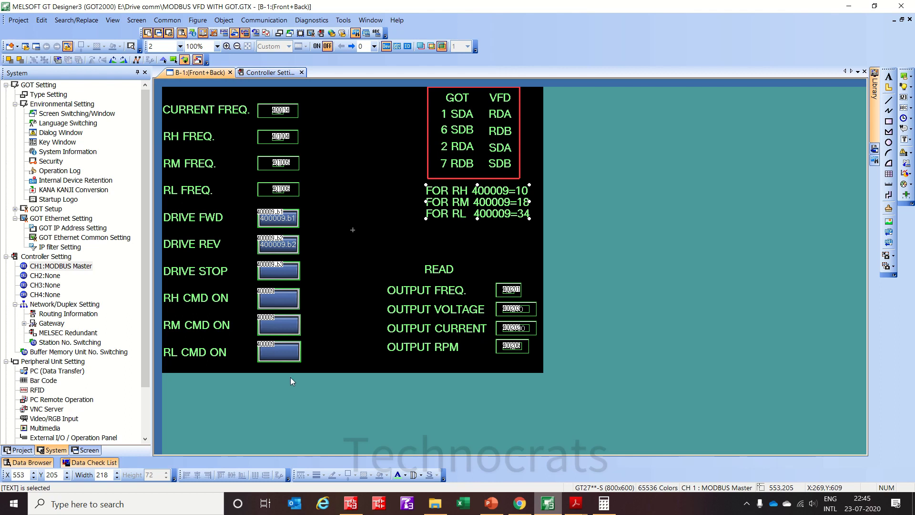
Close the Controller Setting tab so only the B-1:(Front+Back) screen tab remains.
click(302, 72)
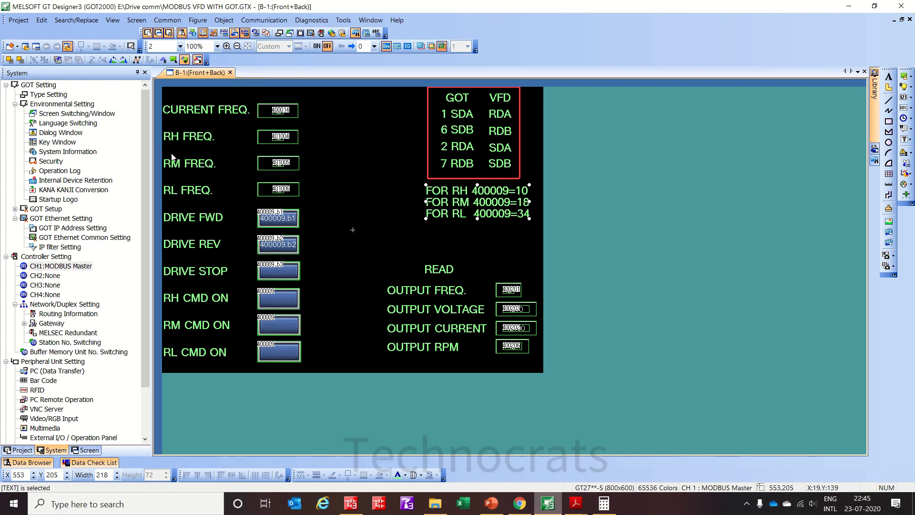
Open CH1's controller settings and confirm MODBUS, MODBUS Master and Standard I/F(RS422/485).
double_click(68, 267)
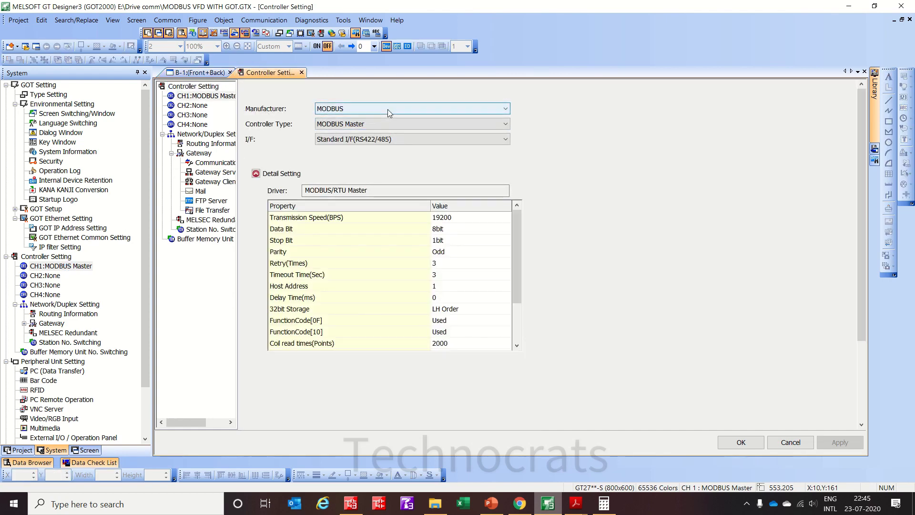
click(203, 95)
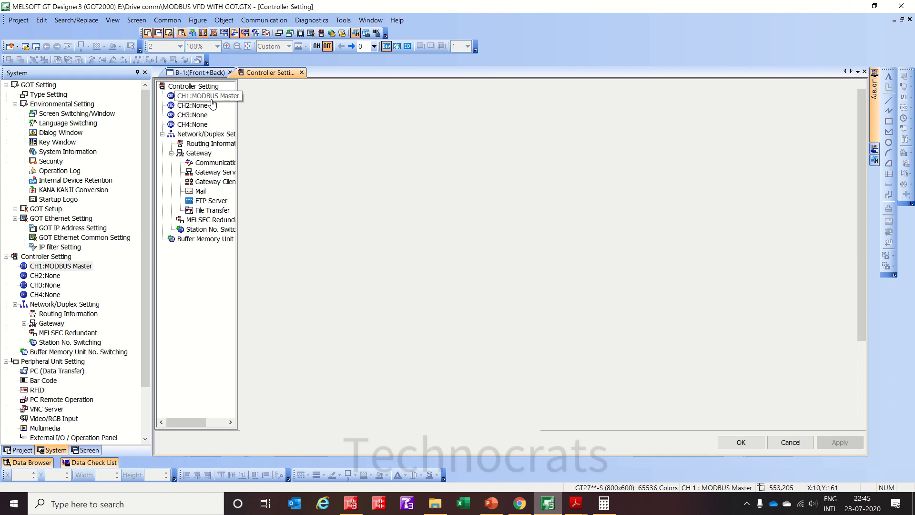
click(358, 108)
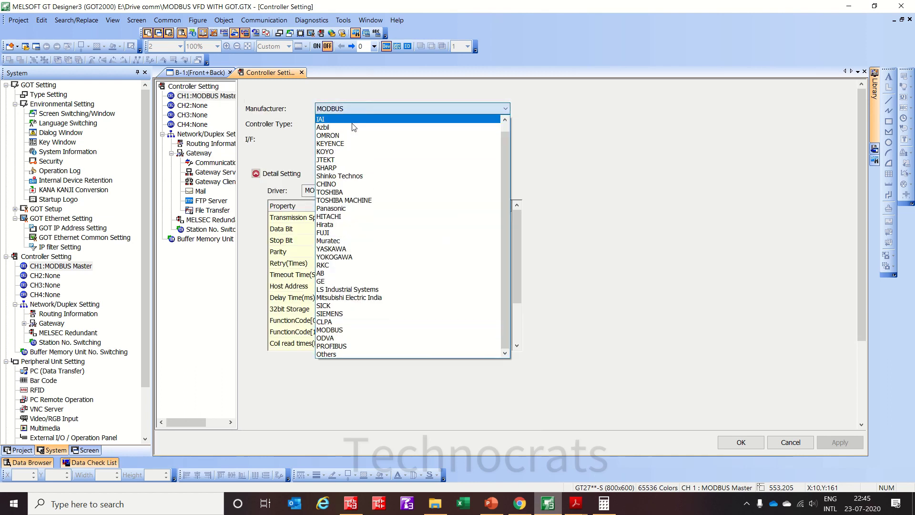
click(333, 330)
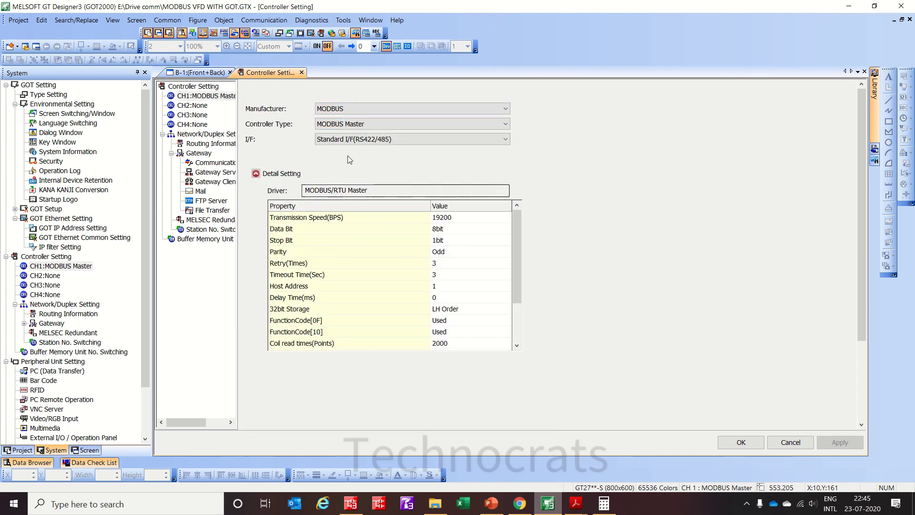
click(357, 124)
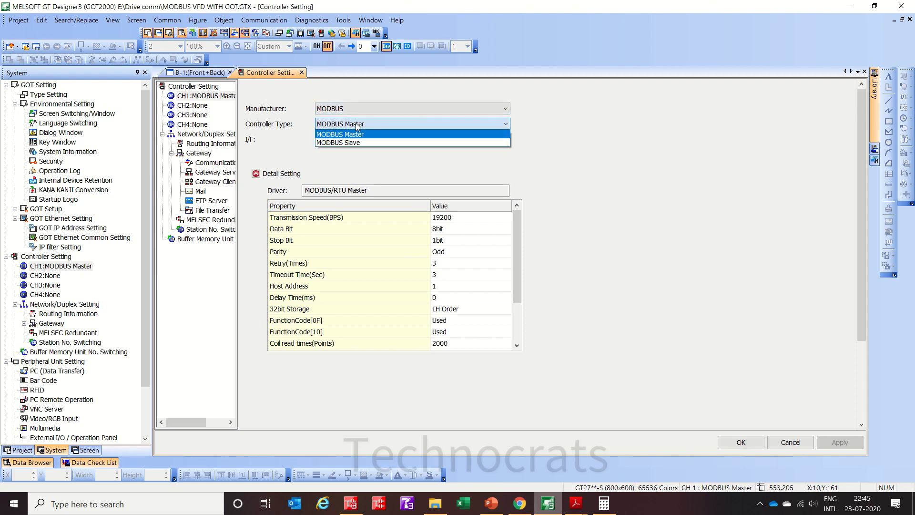
click(357, 125)
click(357, 125)
click(357, 127)
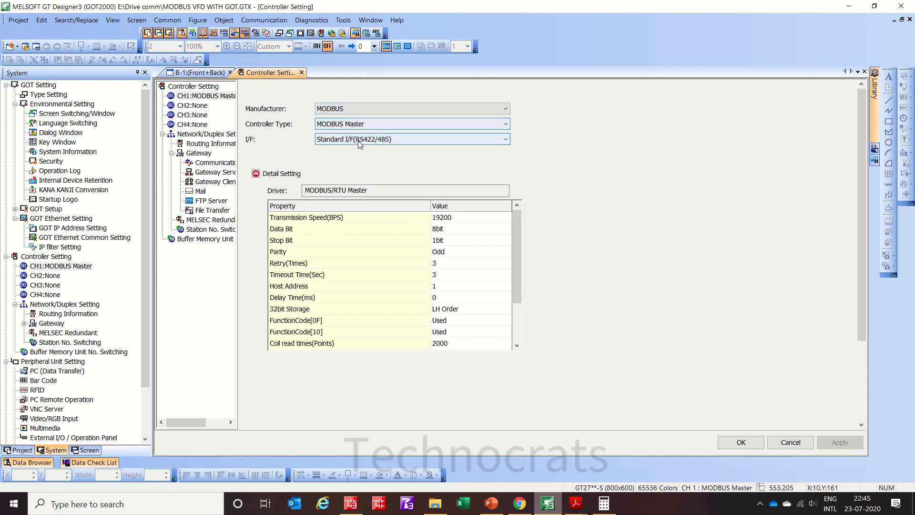
click(359, 139)
click(358, 142)
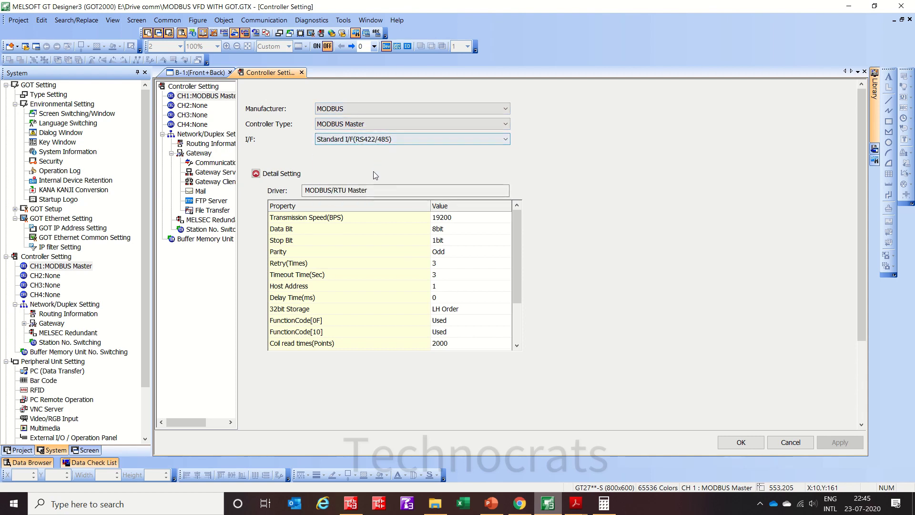
Check the detail settings: 19200 bps, 8bit data, 1bit stop and odd parity.
click(462, 221)
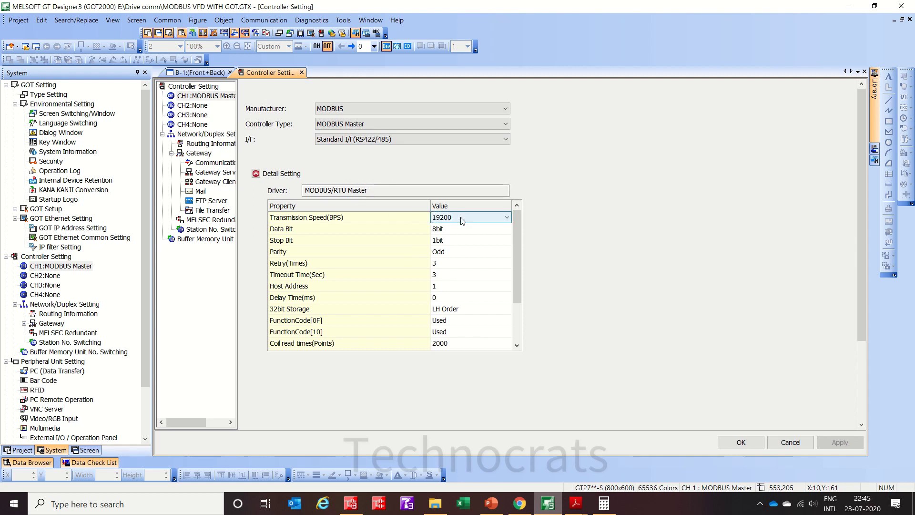
click(461, 231)
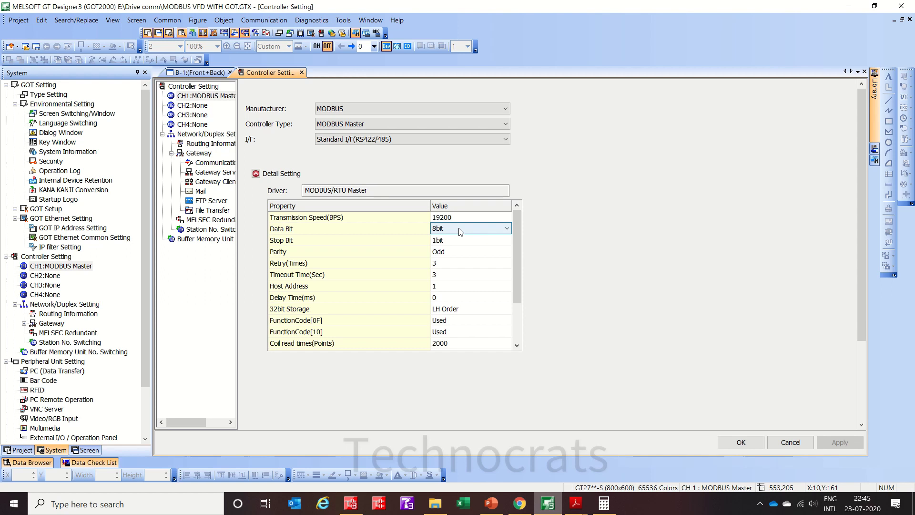
click(461, 240)
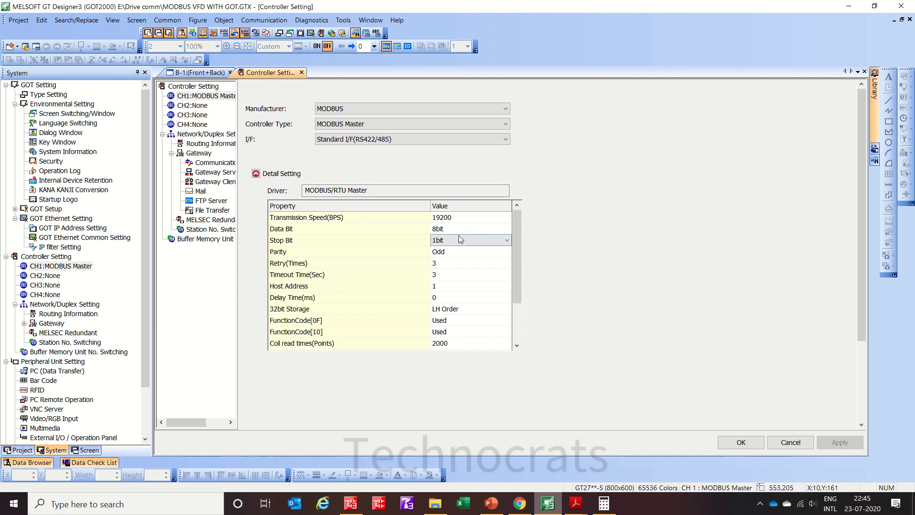
click(461, 253)
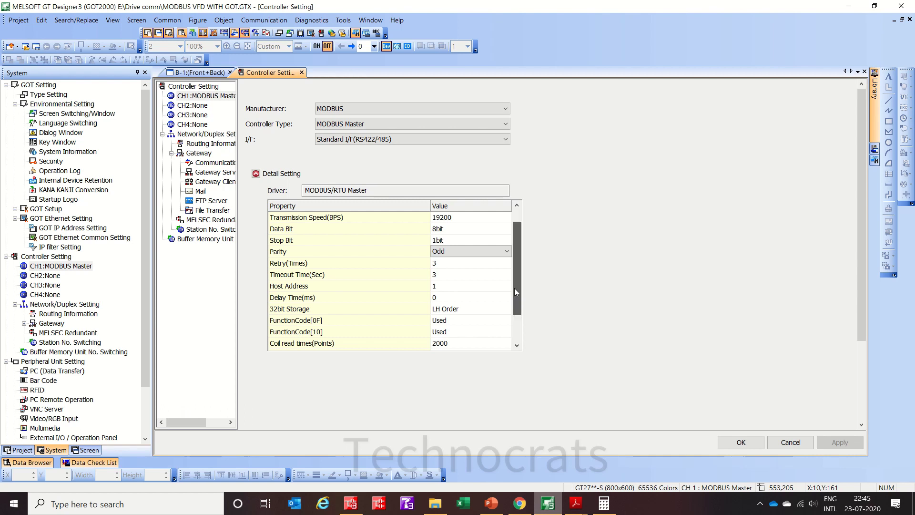
click(512, 326)
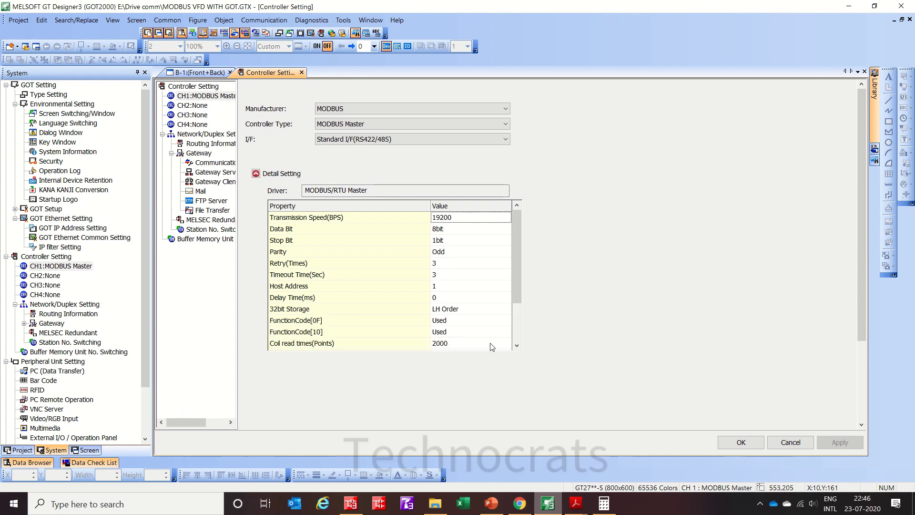
Confirm the controller settings with OK and deselect the text object on screen B-1.
click(738, 443)
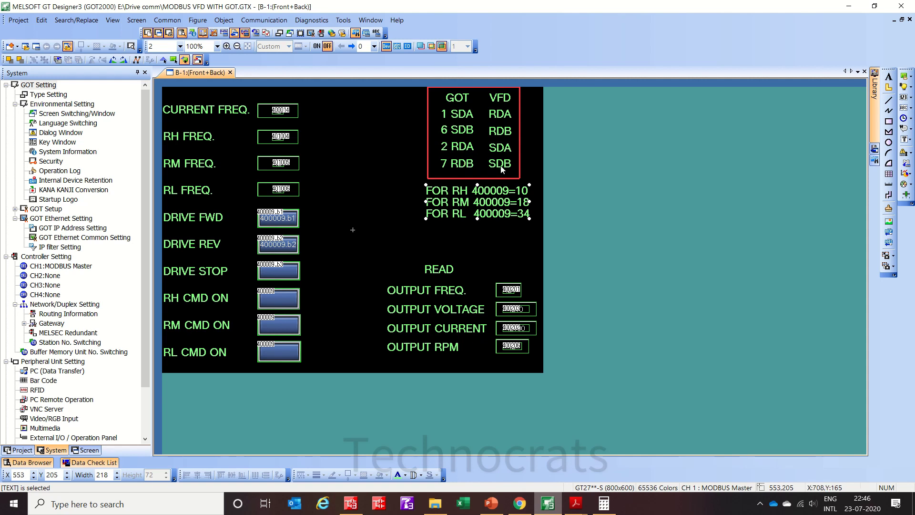
click(388, 143)
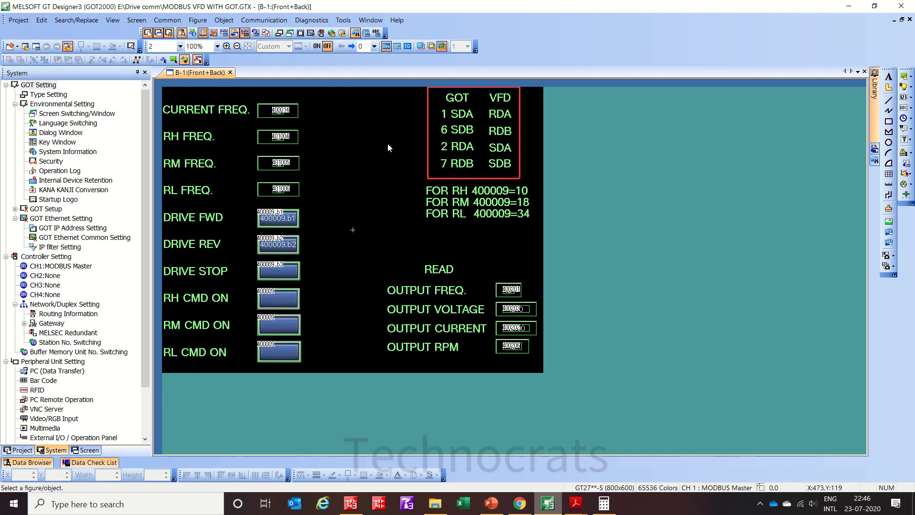
In the D700 Applied Manual's section 4.19.6 on page 205, highlight initial values 192 and 2.
mouse_move(575, 503)
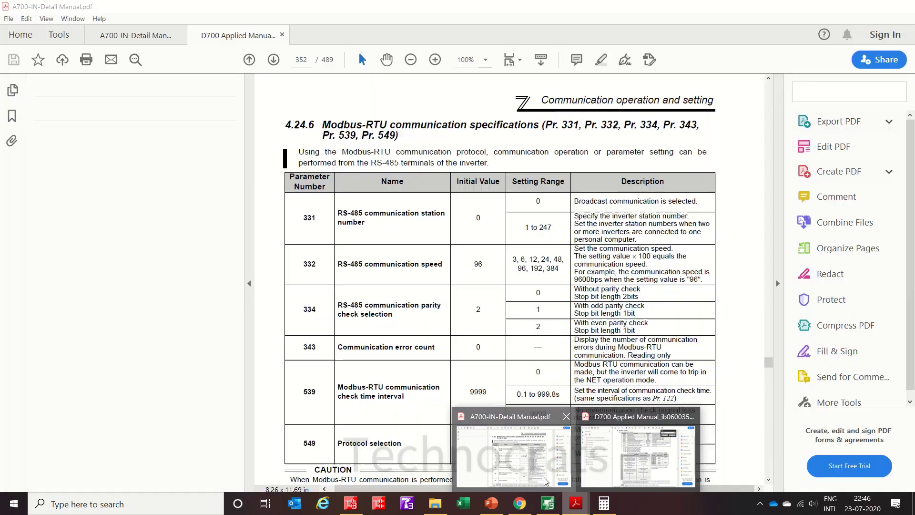
click(546, 481)
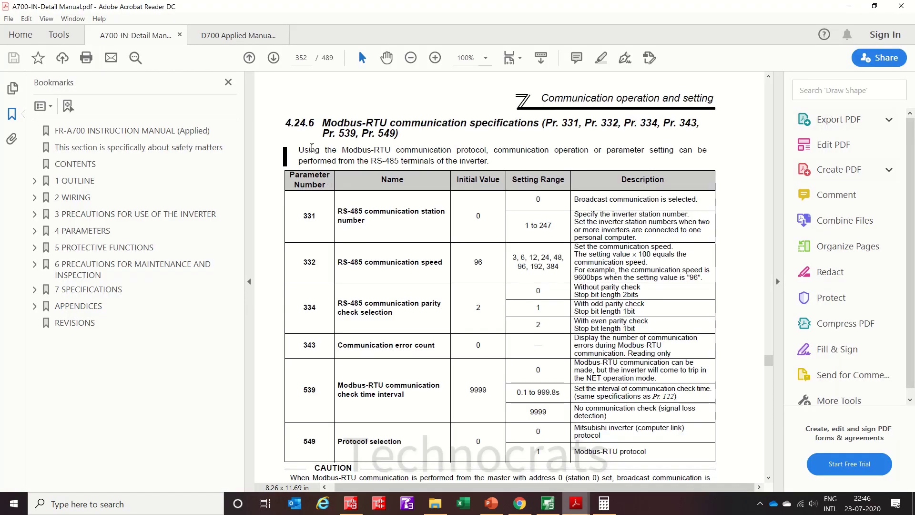
click(220, 38)
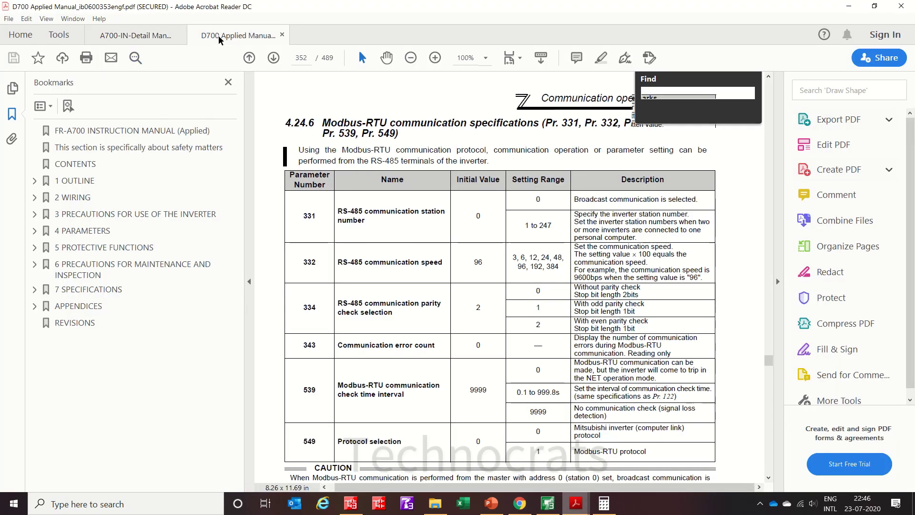
scroll(302, 134, up, 10)
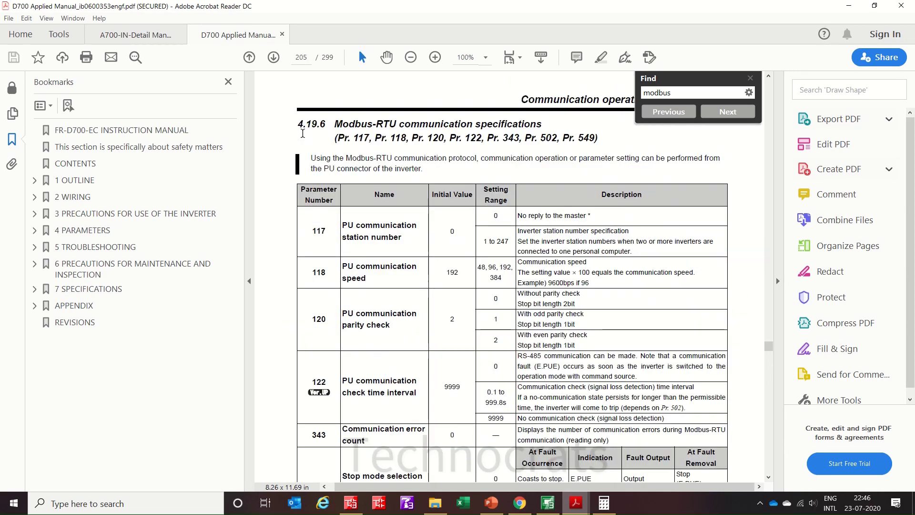
scroll(302, 135, up, 8)
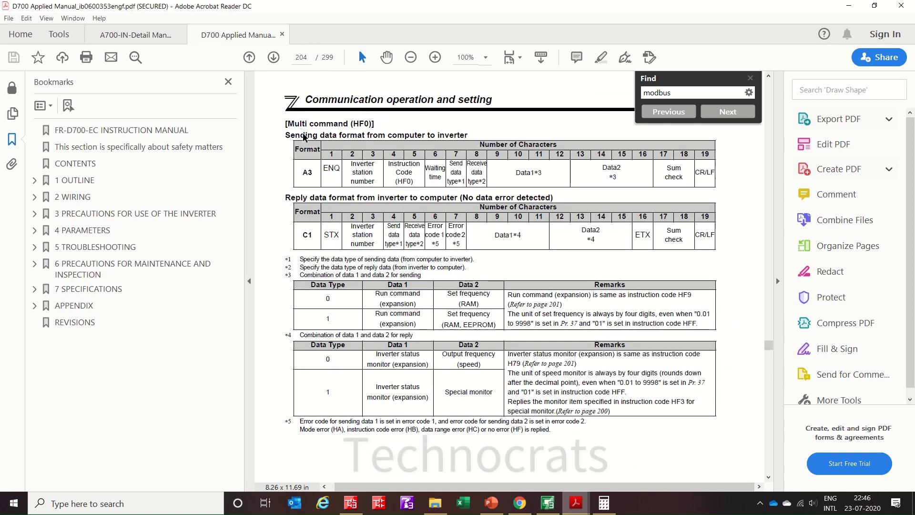
scroll(303, 136, down, 8)
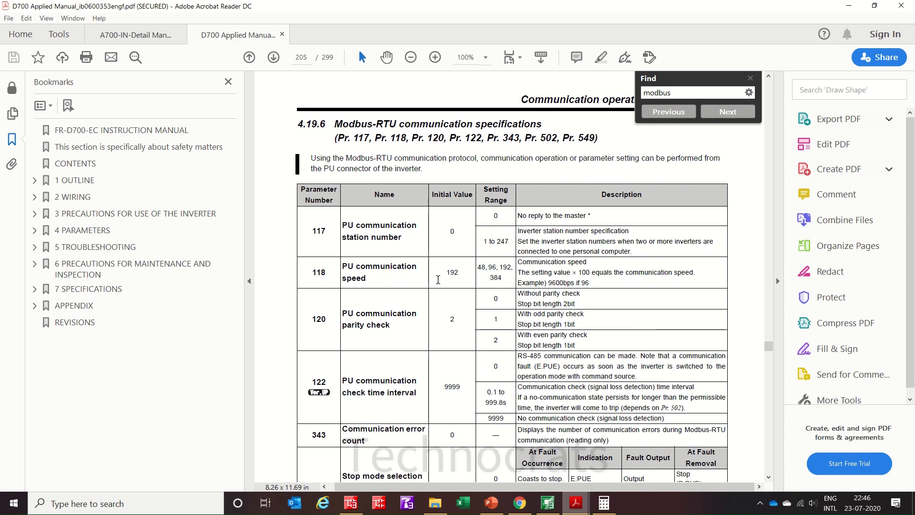
drag(462, 275, 445, 274)
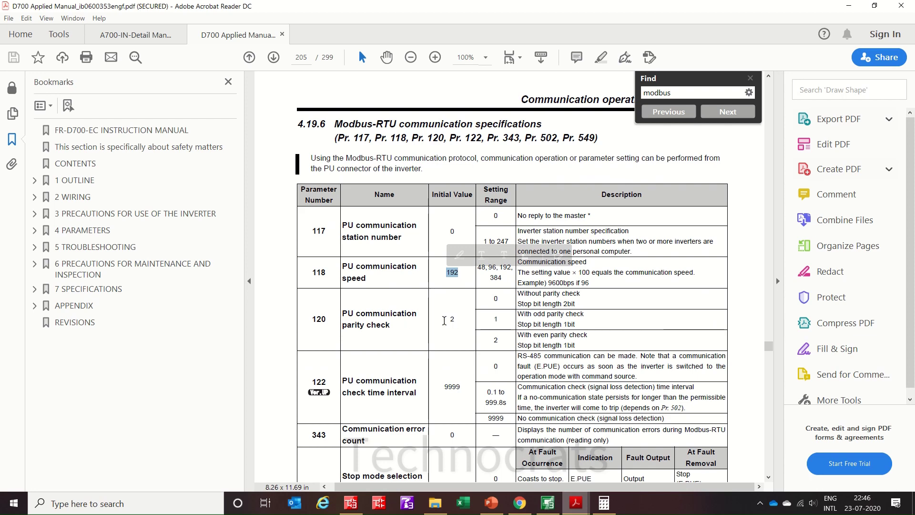
drag(449, 319, 461, 330)
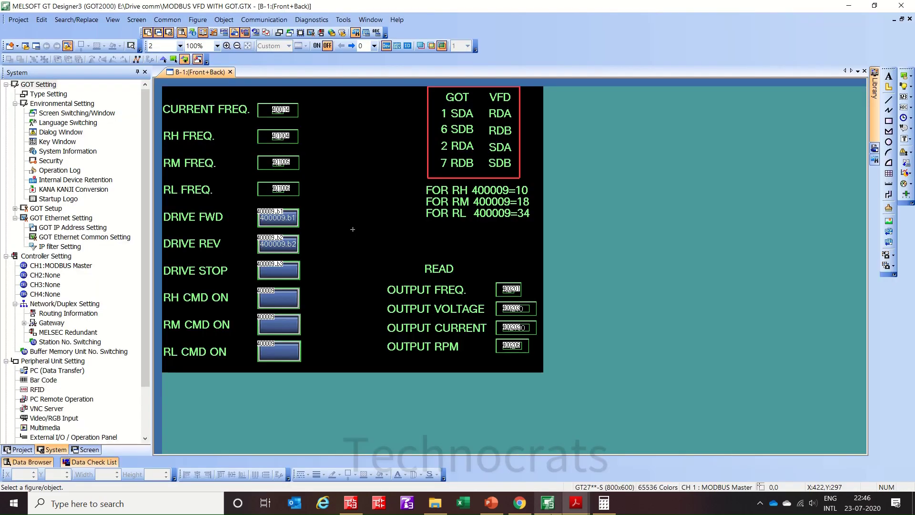
Recheck channel 1's stop bit setting in GT Designer3, then minimize it to reveal the D700 manual.
click(547, 503)
double_click(61, 266)
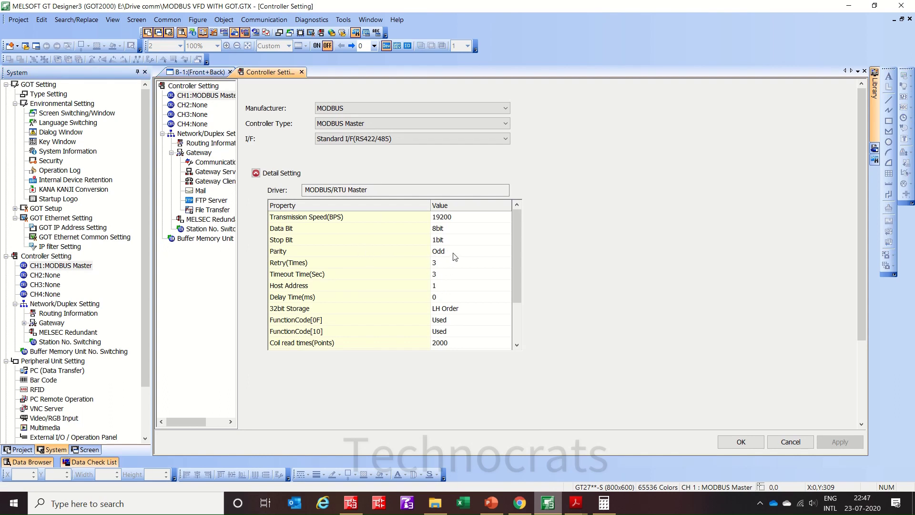
click(464, 243)
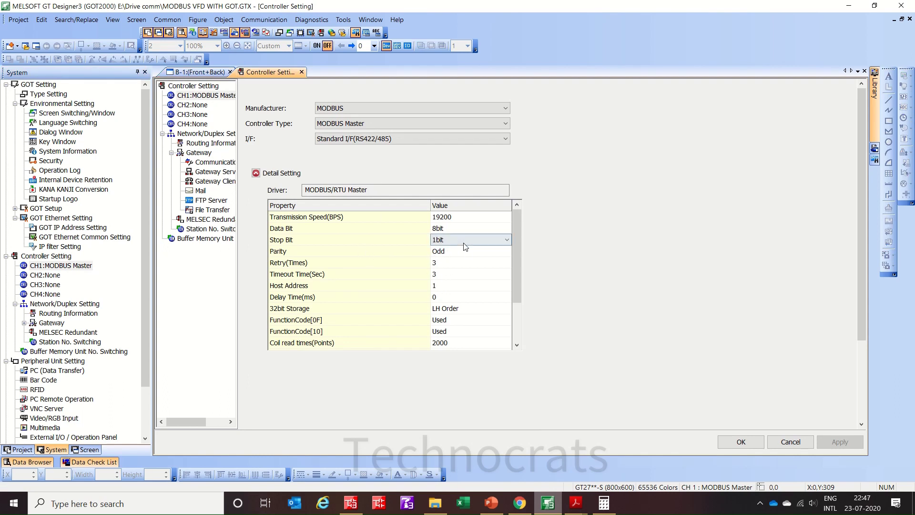
click(849, 6)
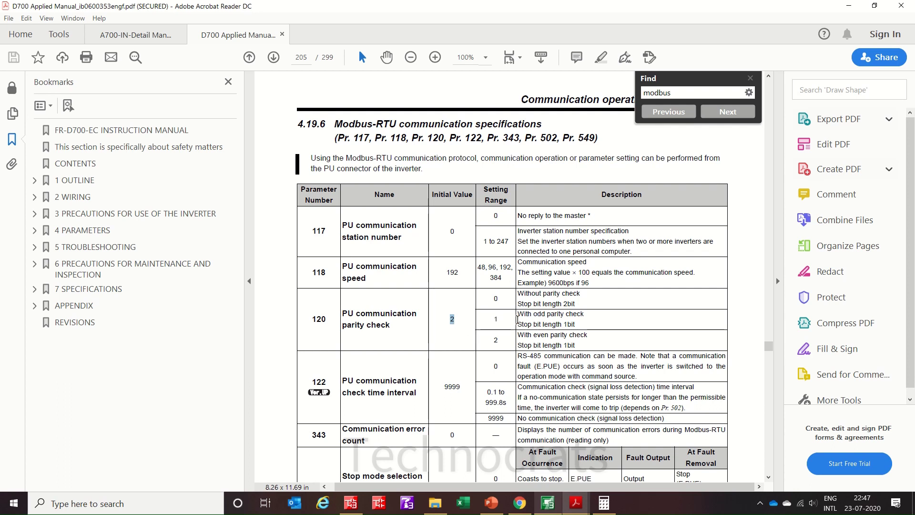
click(482, 324)
scroll(454, 339, down, 1)
scroll(455, 339, down, 1)
drag(456, 283, 440, 285)
click(452, 380)
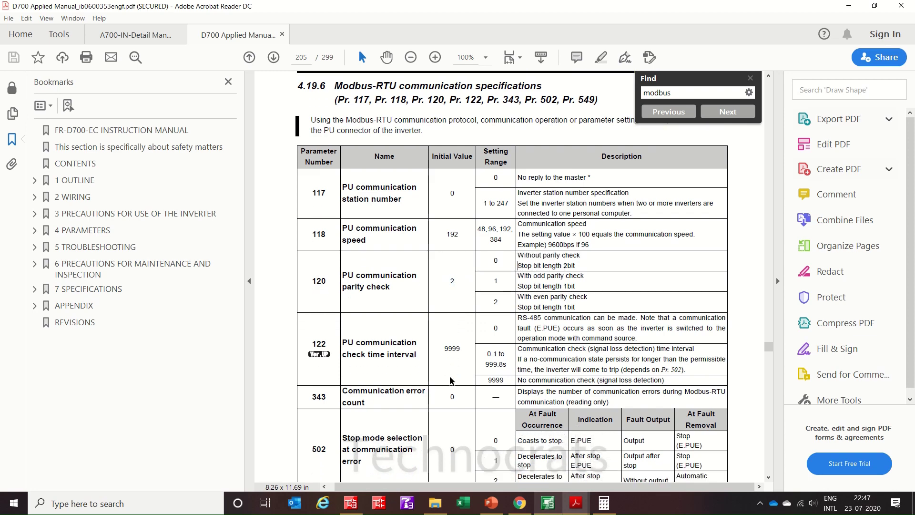
scroll(451, 380, down, 5)
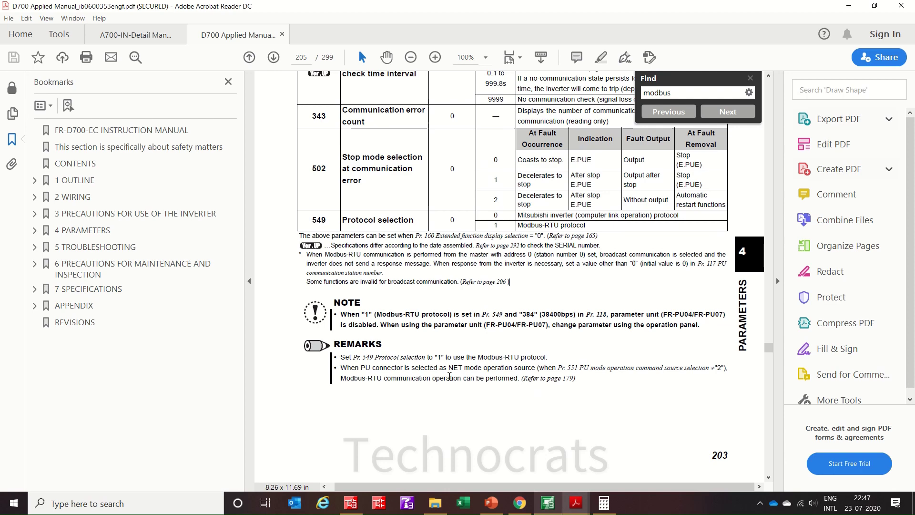
scroll(449, 377, down, 10)
scroll(450, 379, down, 14)
scroll(451, 381, up, 20)
drag(590, 224, 505, 224)
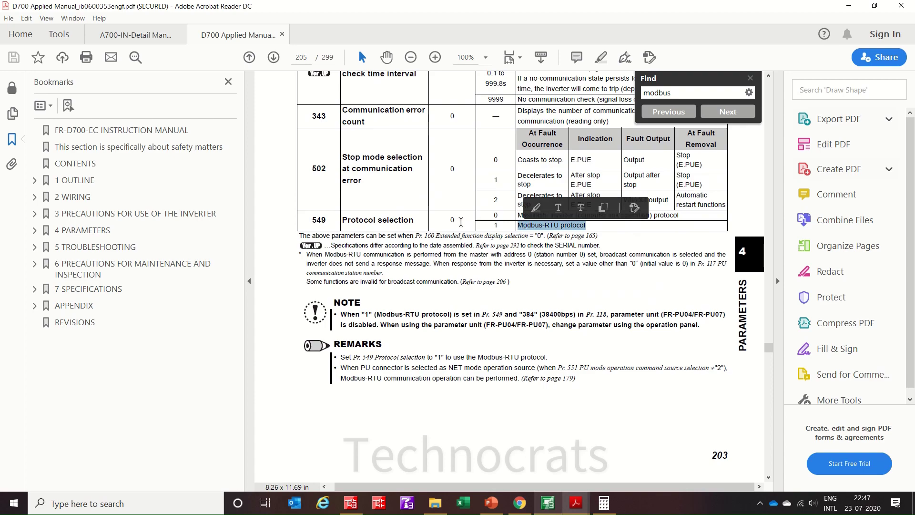
click(461, 222)
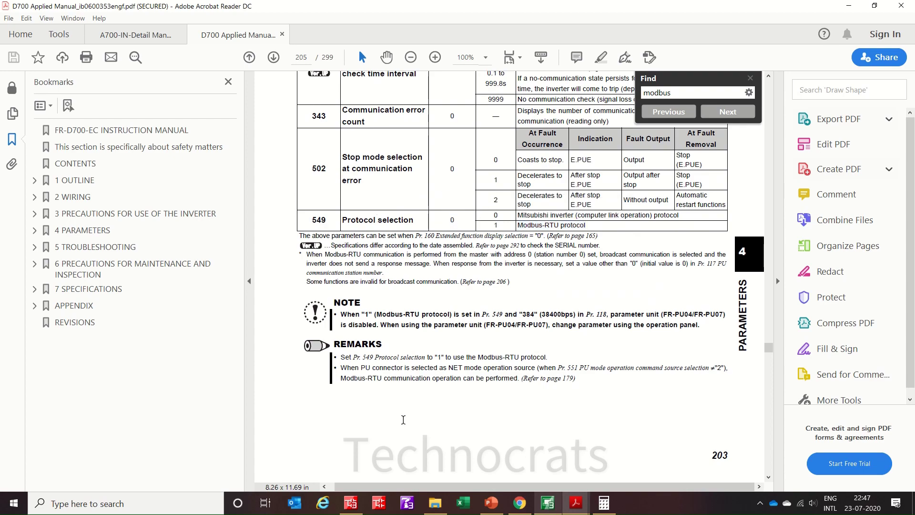
Find the Modbus register table on page 212 and highlight register 40014, Running frequency (RAM value).
scroll(403, 420, down, 20)
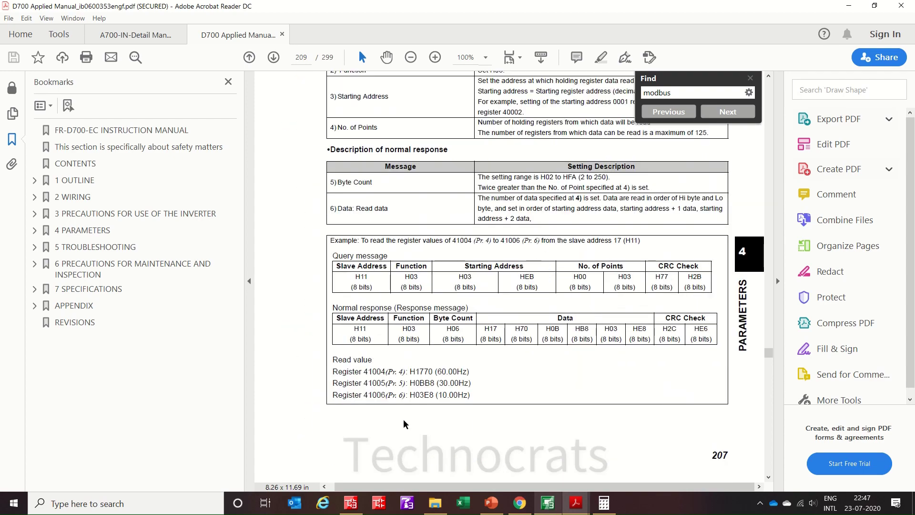
scroll(403, 425, down, 20)
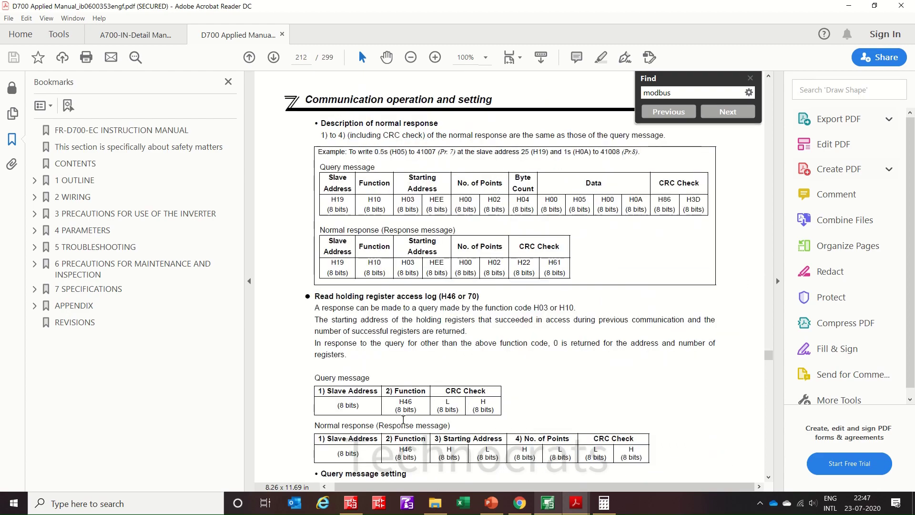
scroll(403, 419, down, 20)
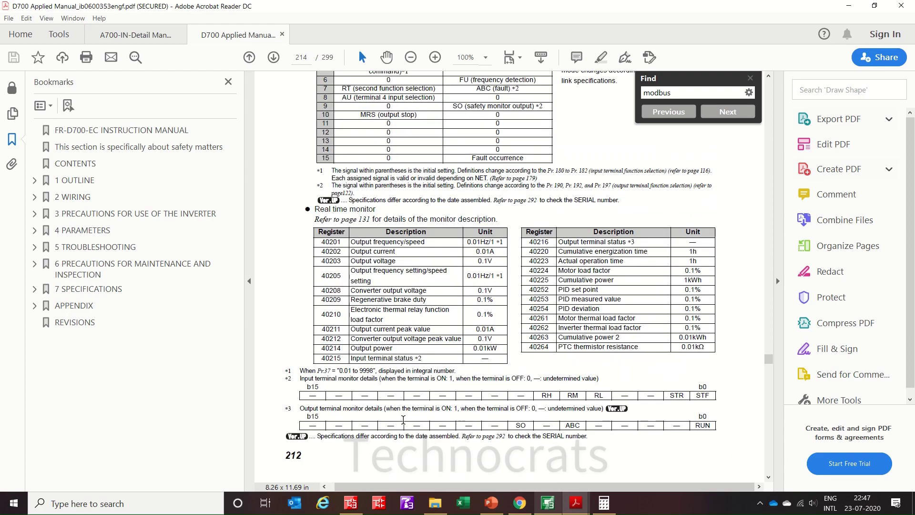
scroll(404, 420, up, 13)
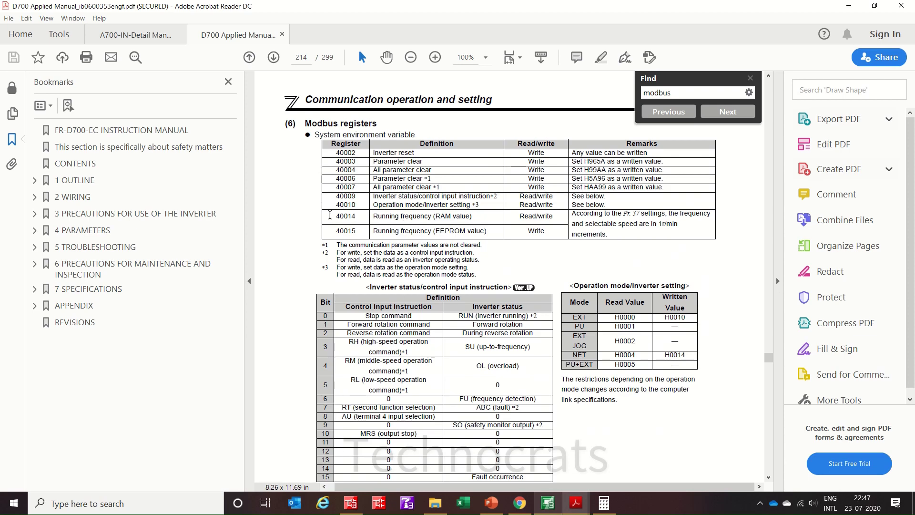
scroll(301, 221, up, 15)
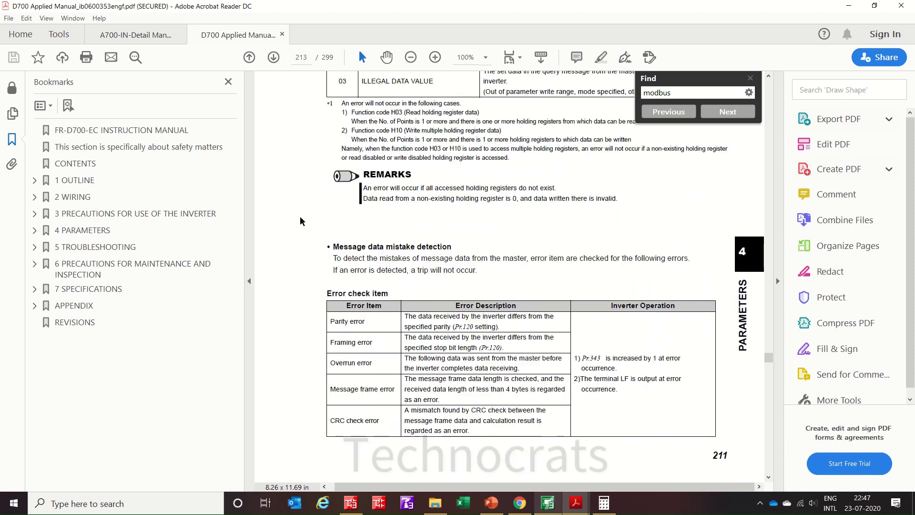
scroll(301, 221, down, 15)
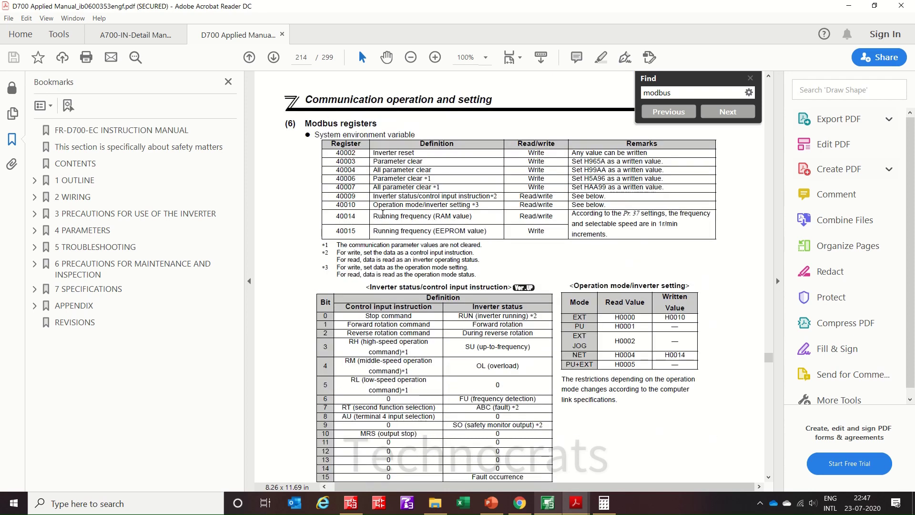
drag(373, 216, 460, 217)
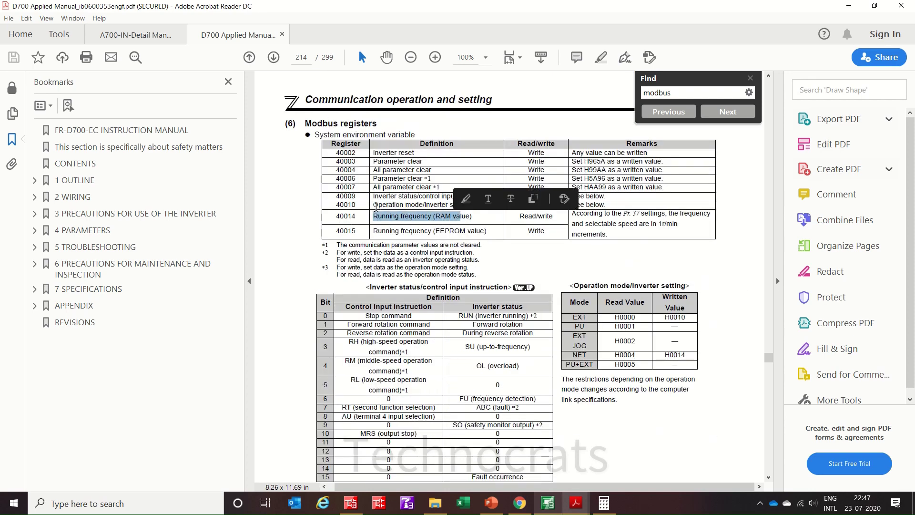
drag(358, 217, 336, 216)
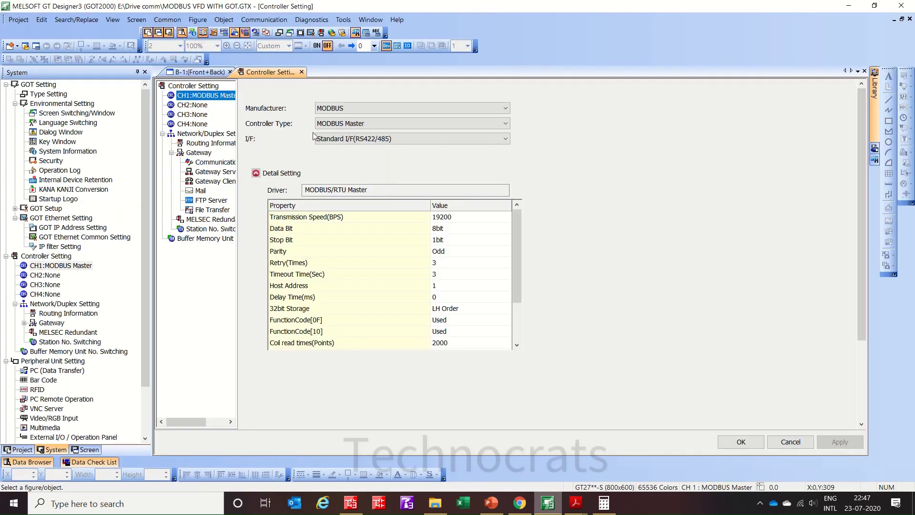
Close the Controller Setting tab and verify the CURRENT FREQ. numerical input uses device 400014.
click(301, 72)
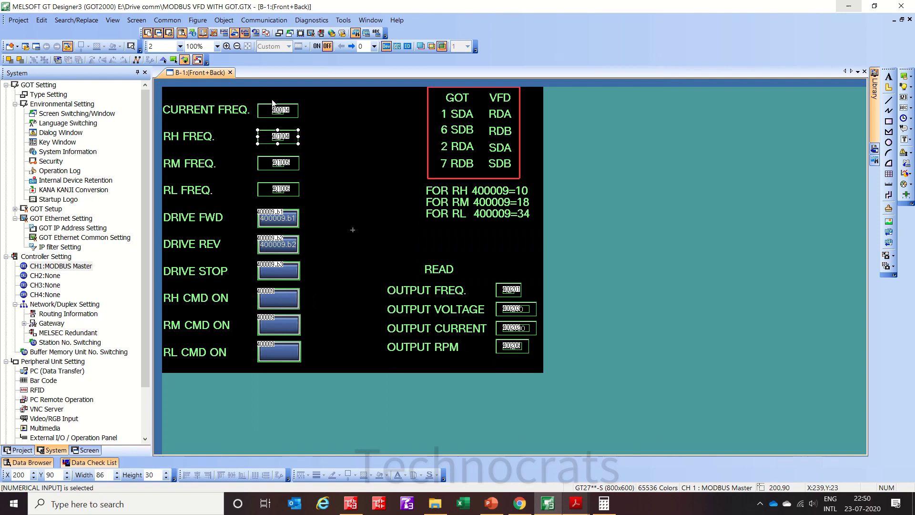
double_click(270, 109)
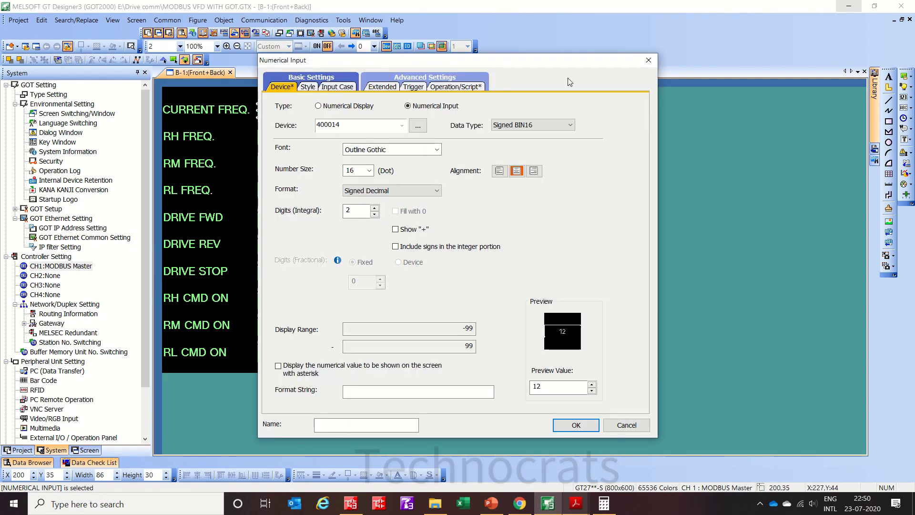
click(649, 61)
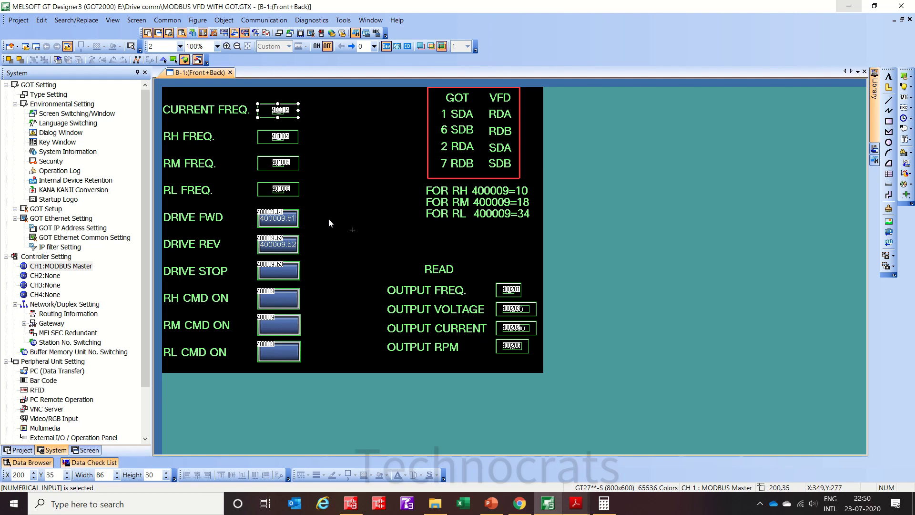
click(274, 118)
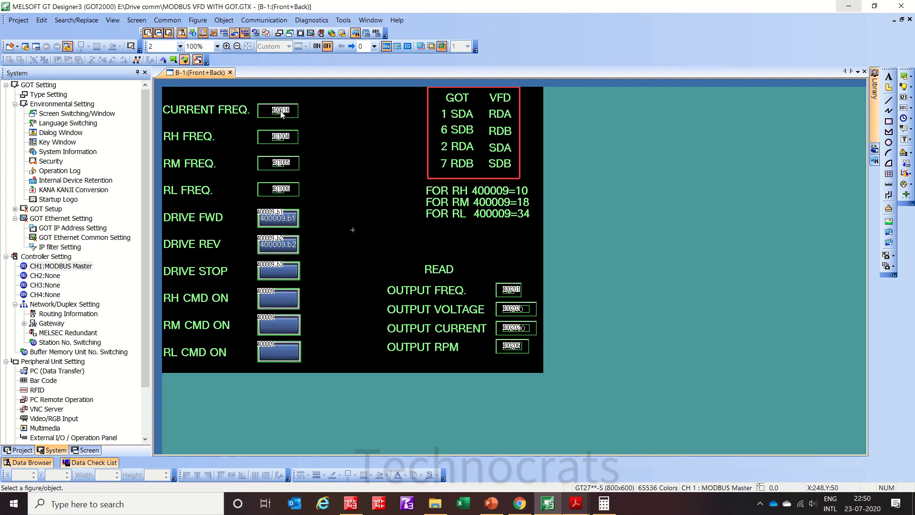
mouse_move(576, 503)
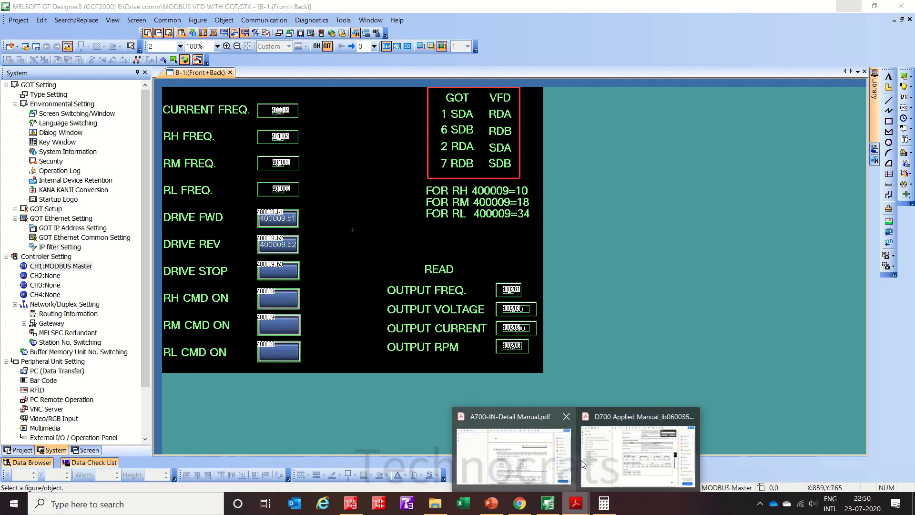
click(638, 443)
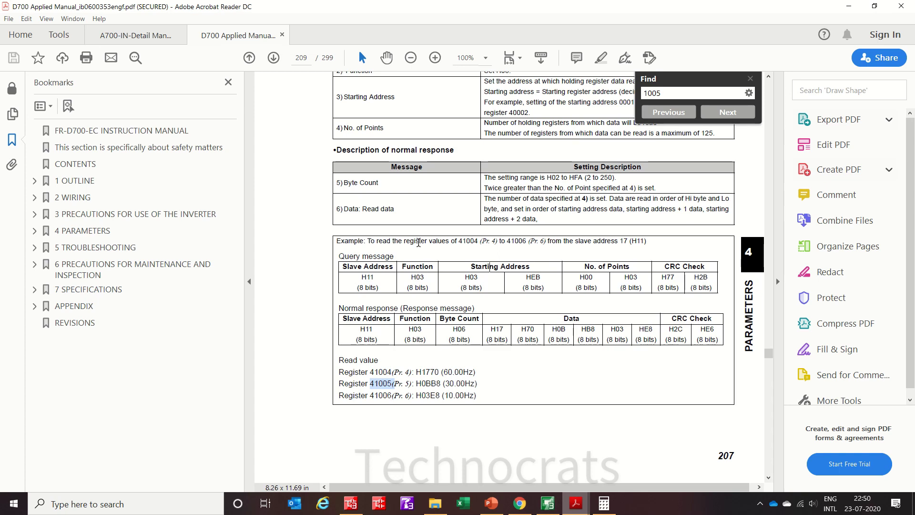
scroll(315, 240, up, 15)
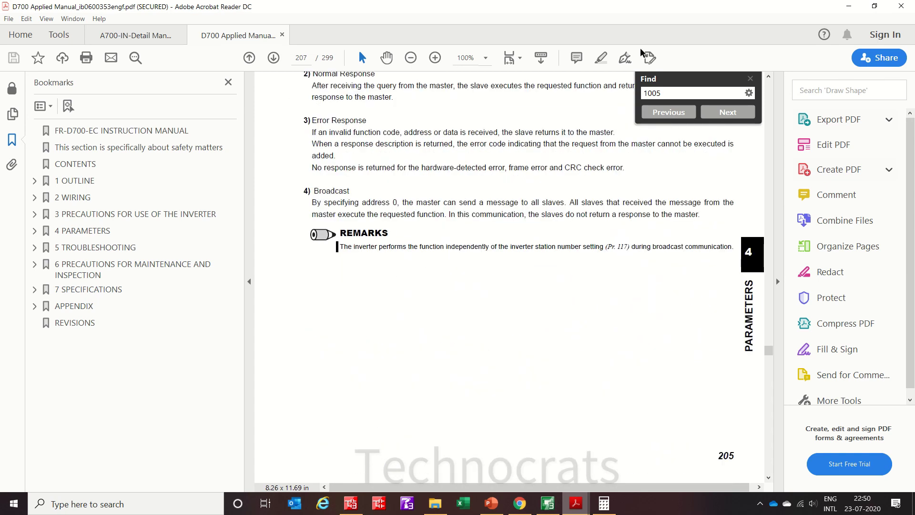
click(749, 79)
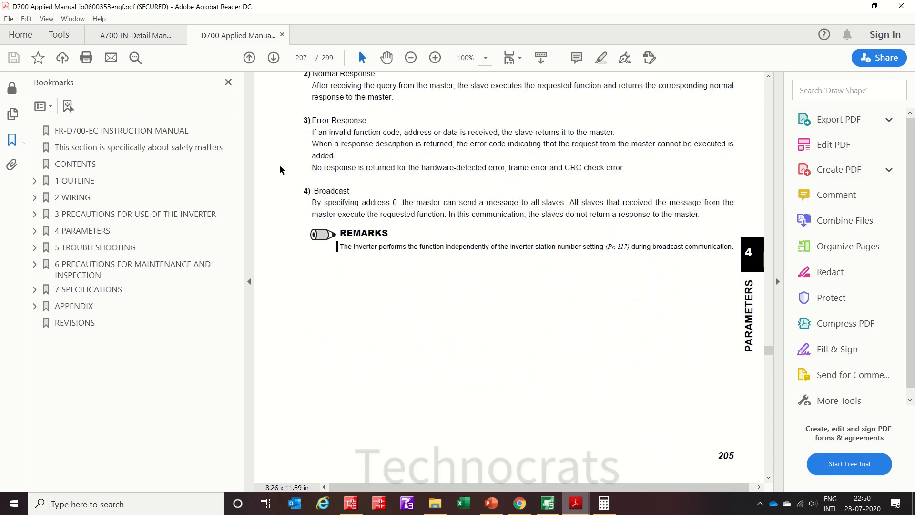
scroll(280, 164, up, 20)
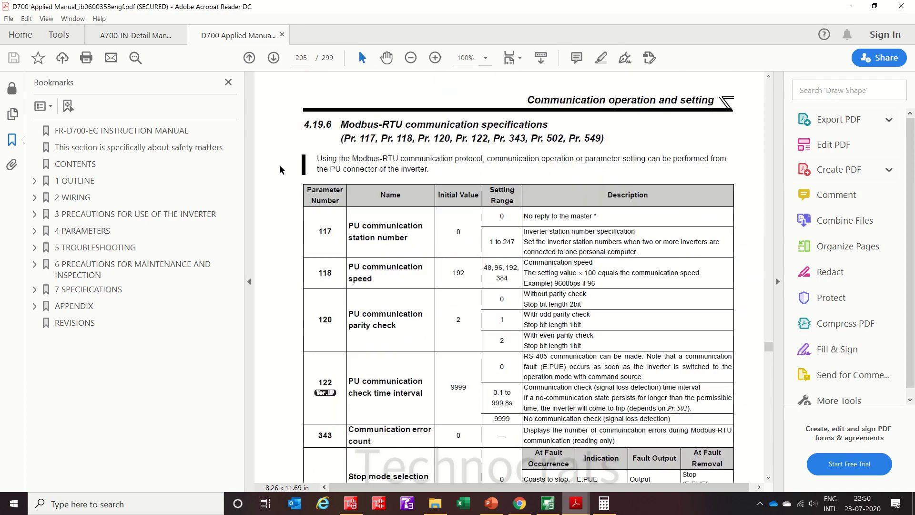
scroll(279, 164, down, 20)
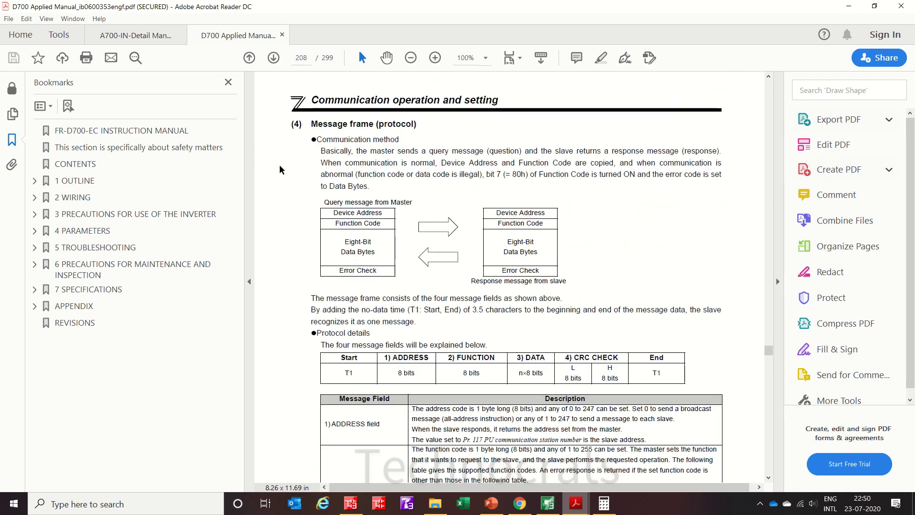
scroll(280, 164, down, 20)
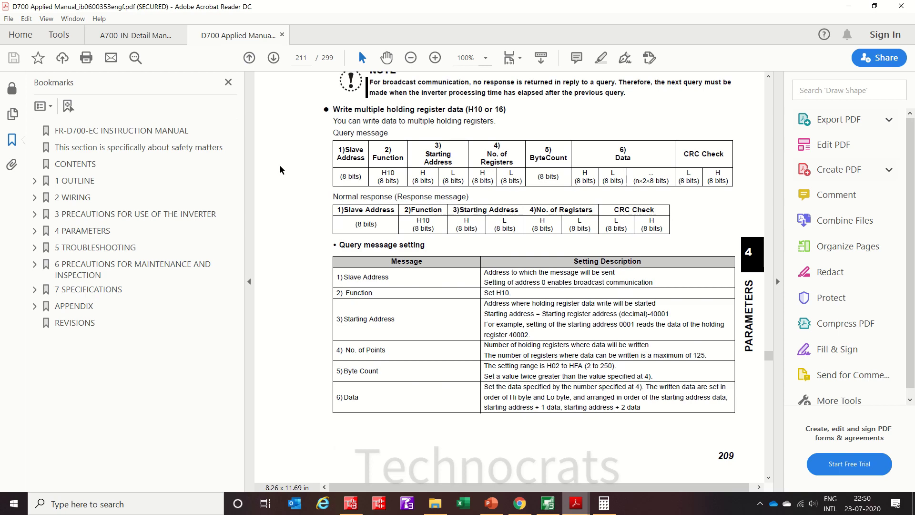
scroll(280, 169, down, 20)
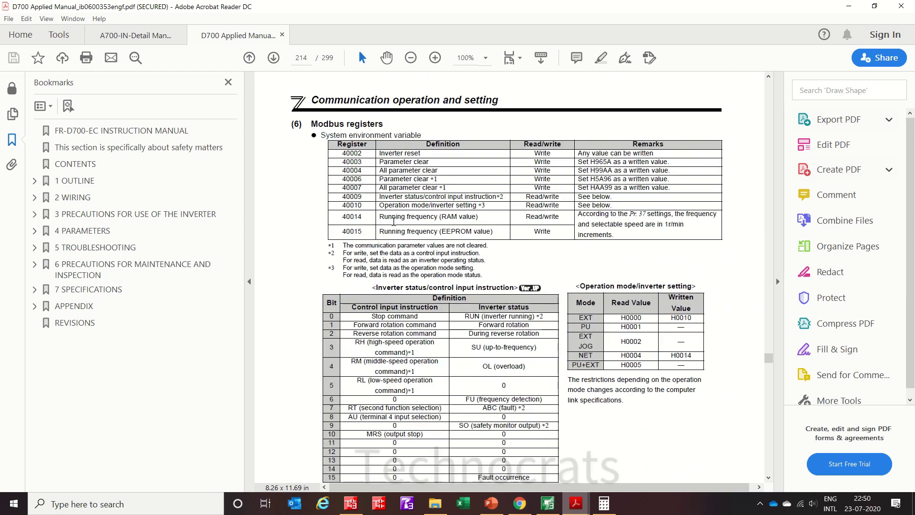
drag(381, 217, 437, 218)
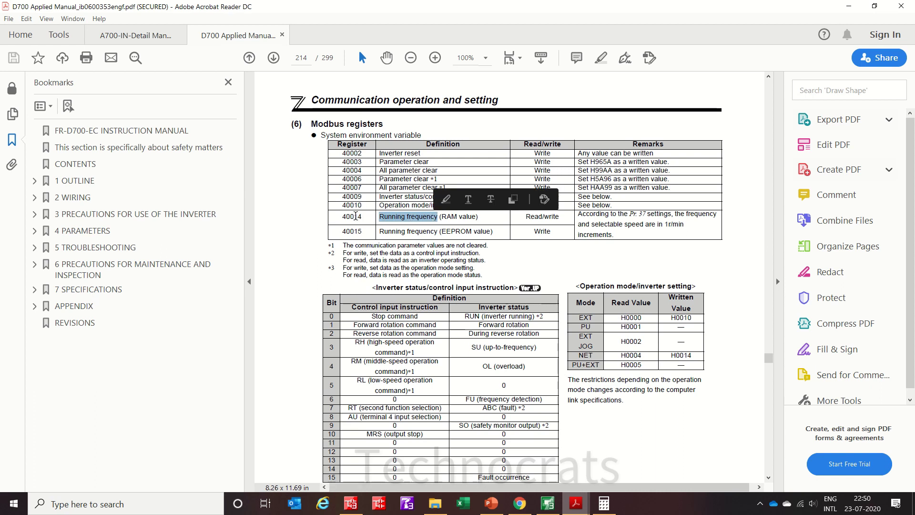
drag(355, 216, 363, 217)
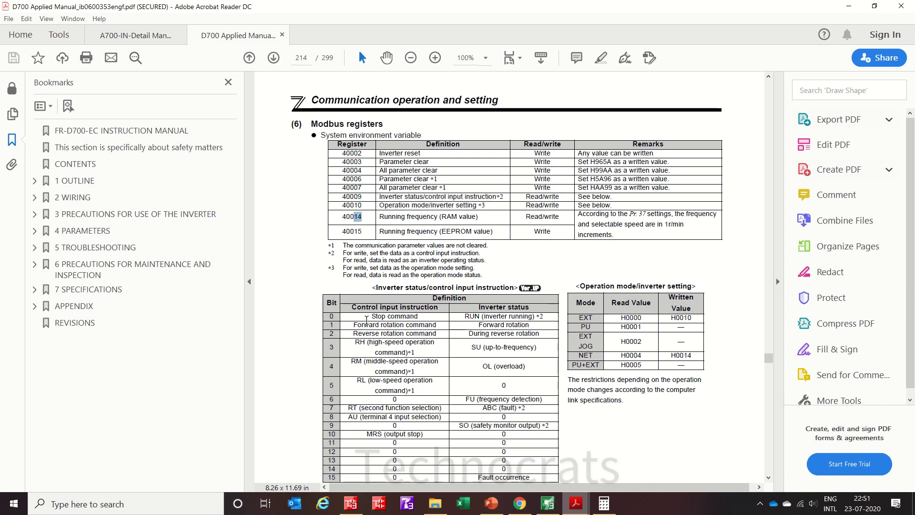
drag(368, 316, 418, 317)
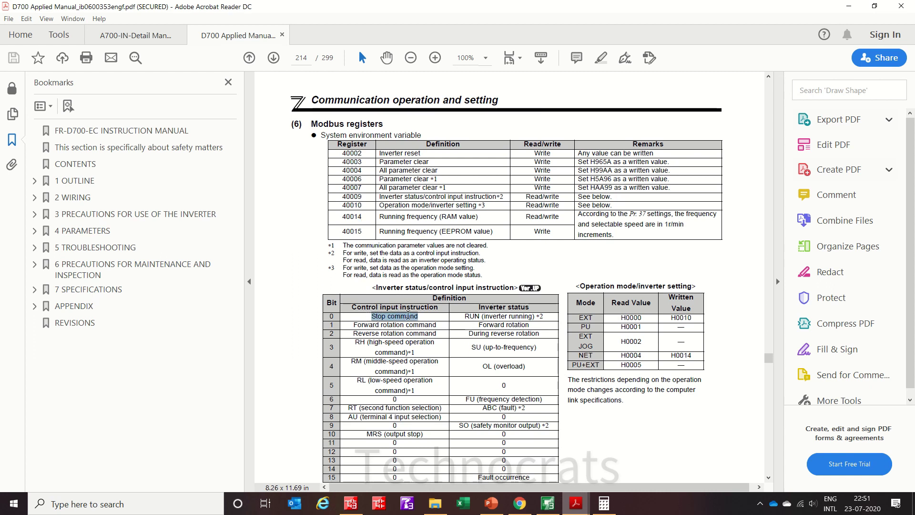
mouse_move(354, 324)
mouse_down()
mouse_move(388, 325)
mouse_move(358, 333)
mouse_up()
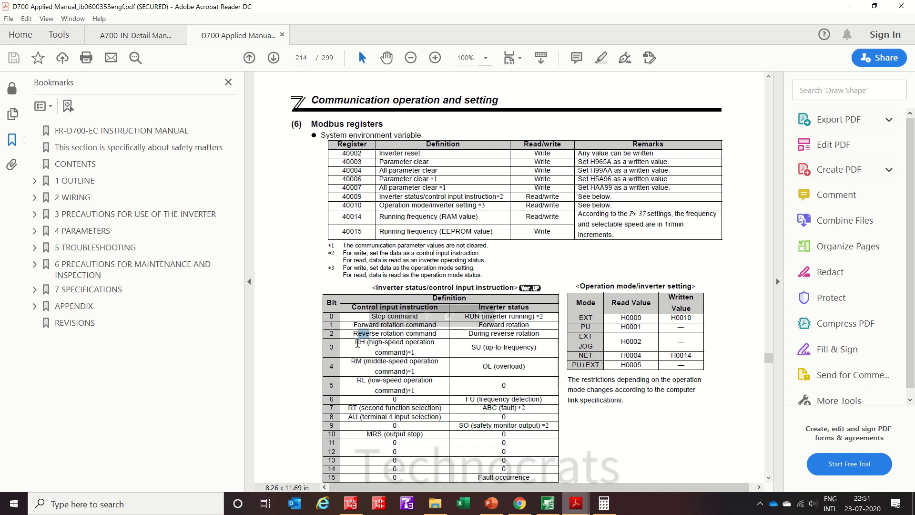
drag(375, 371, 416, 390)
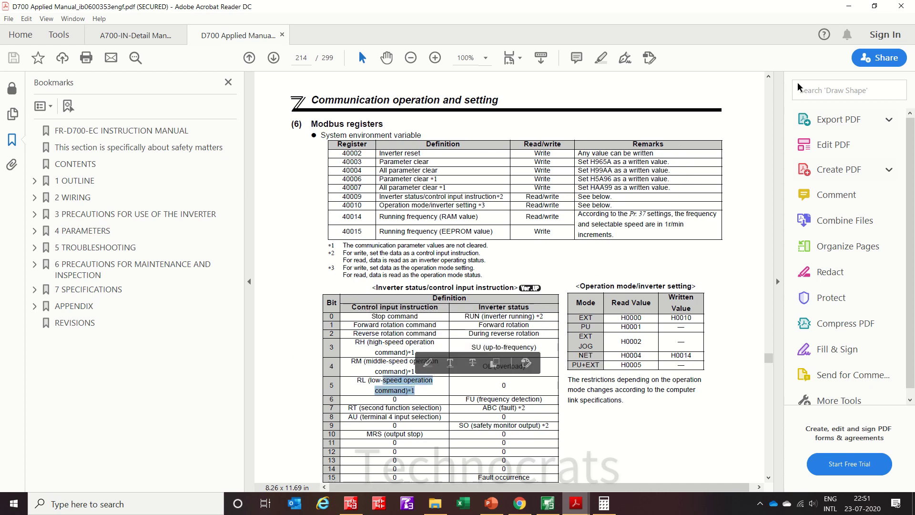
click(848, 6)
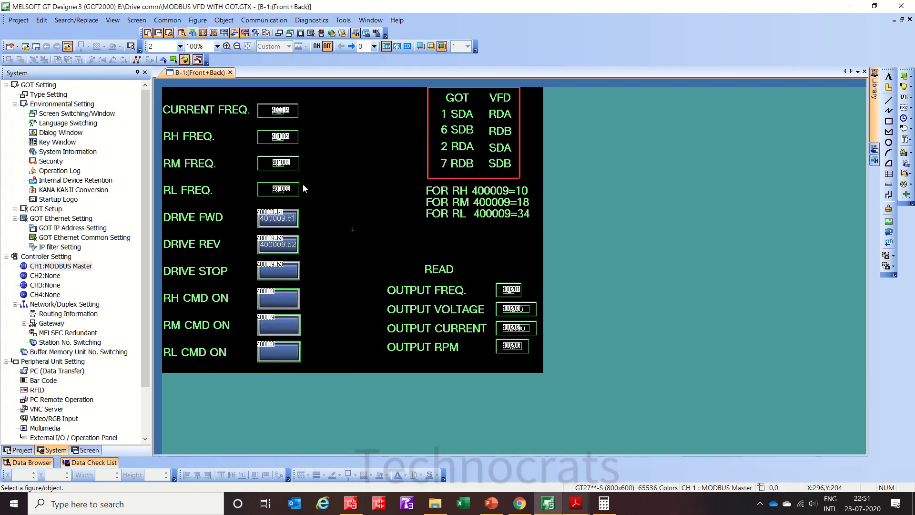
click(194, 137)
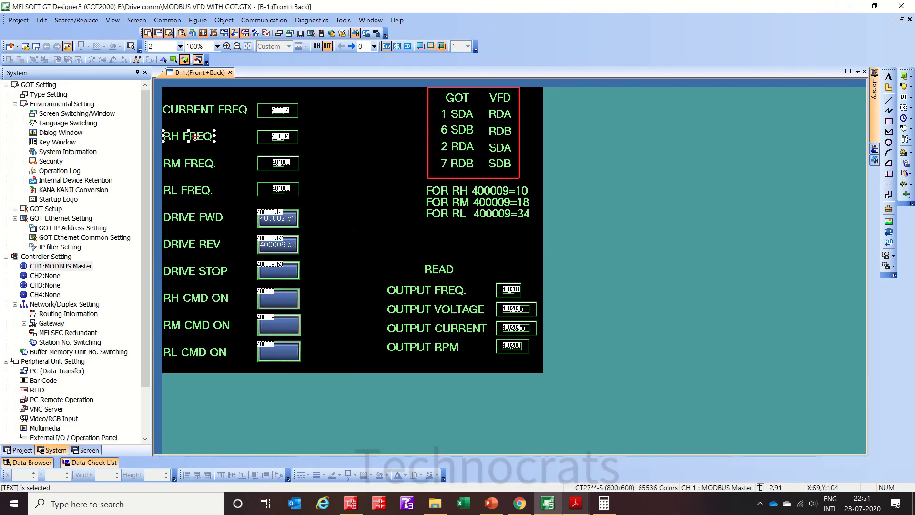
click(217, 202)
click(200, 191)
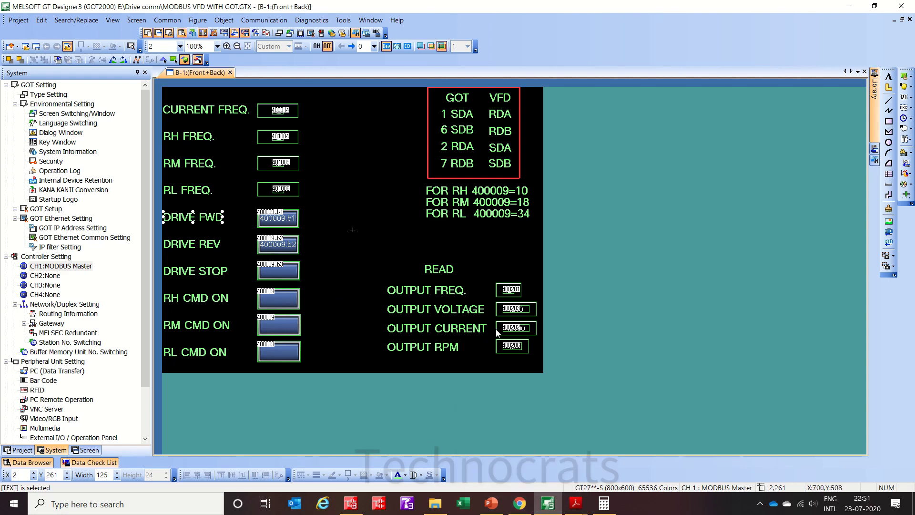
mouse_move(576, 503)
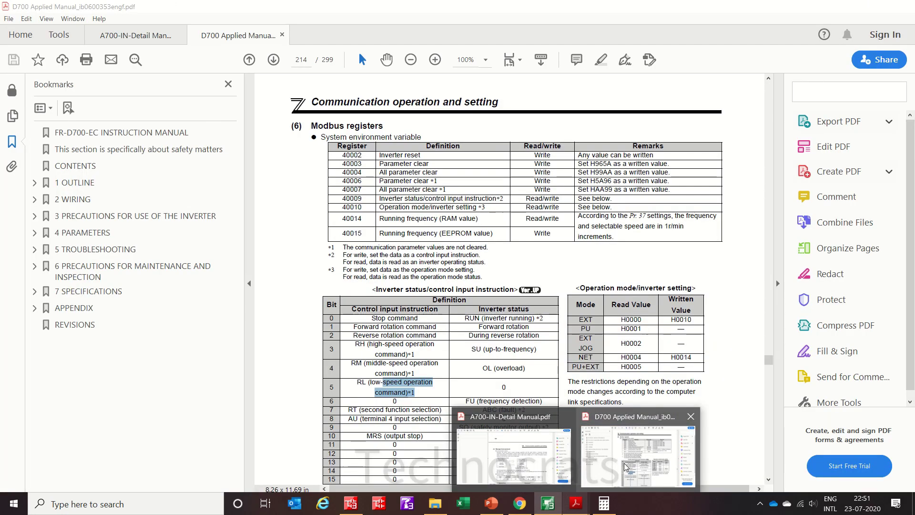
click(625, 463)
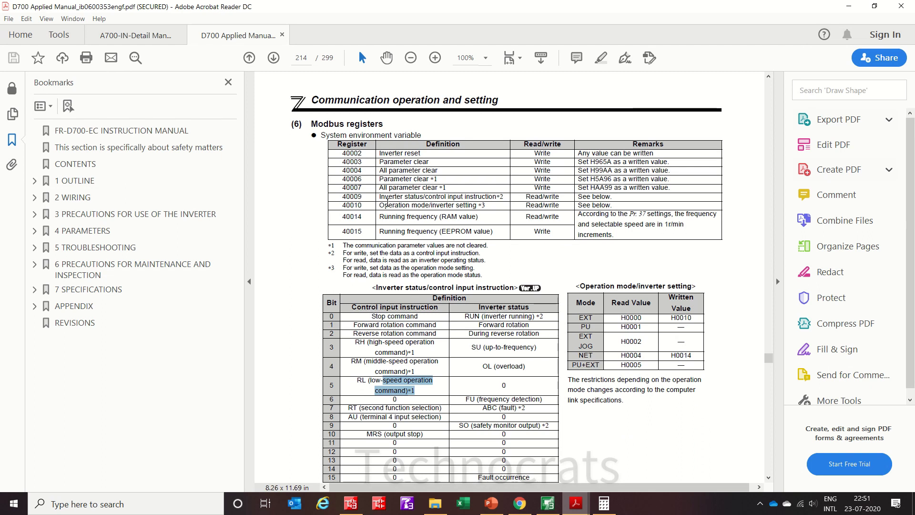
drag(380, 197, 497, 198)
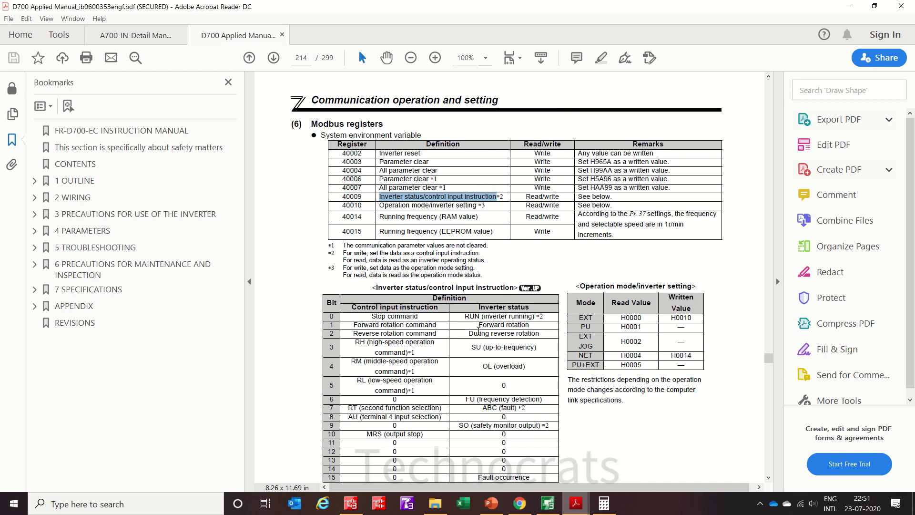
drag(530, 325, 478, 324)
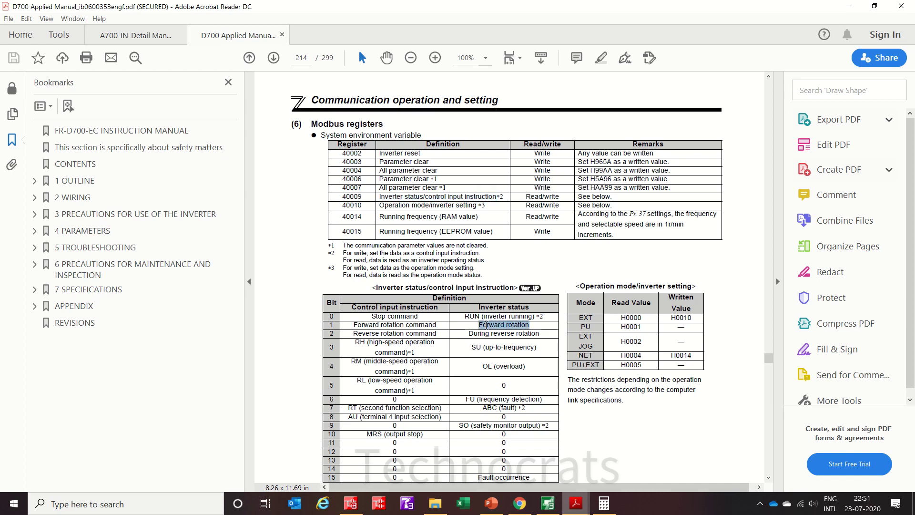
shift+click(354, 324)
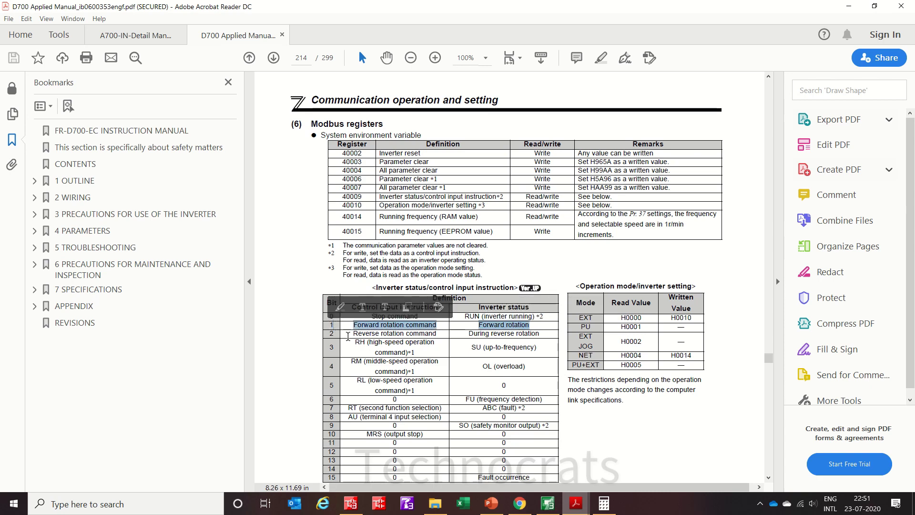
drag(349, 336, 357, 345)
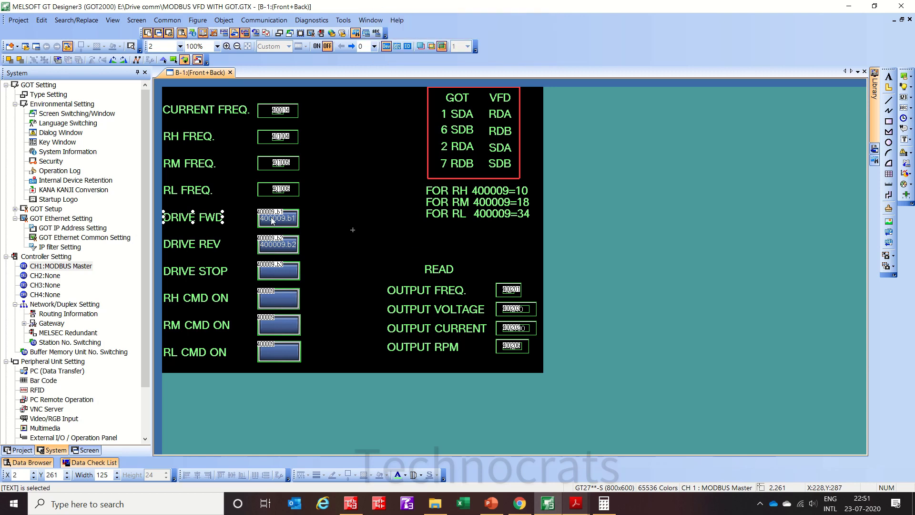
Change the DRIVE STOP switch and lamp devices from 400009.b3 to 400009.b0.
click(273, 221)
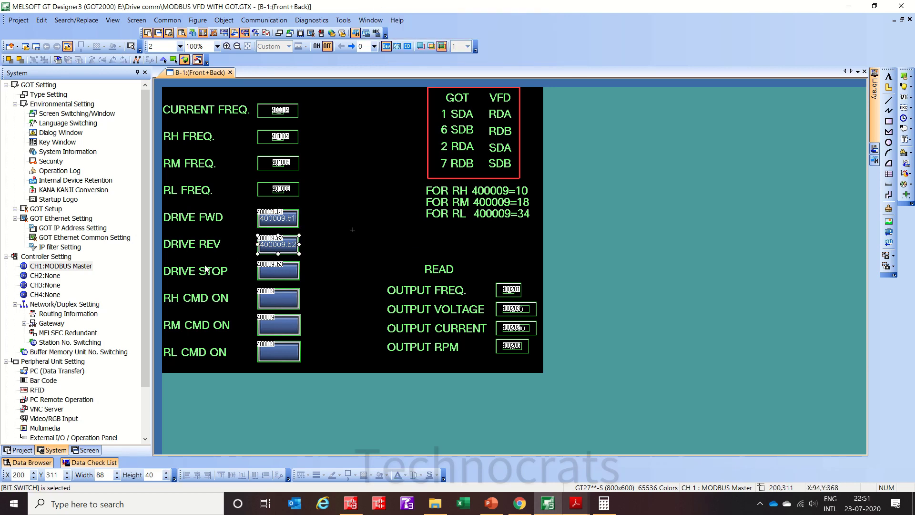
click(288, 271)
double_click(288, 270)
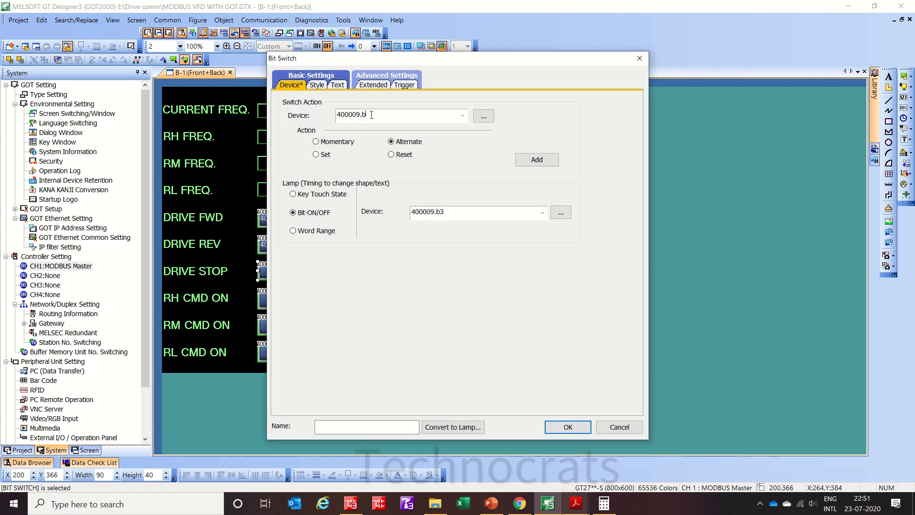
text(0)
key(BackSpace)
text(0)
click(567, 426)
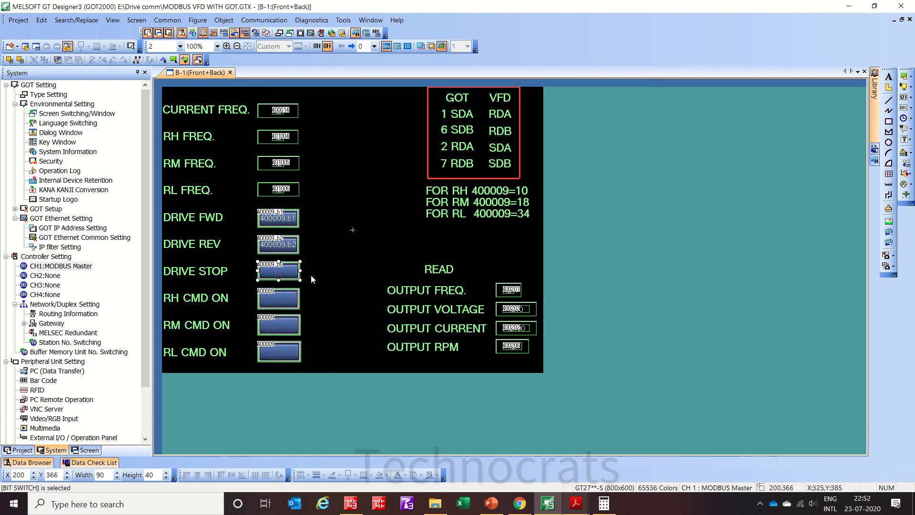
click(278, 298)
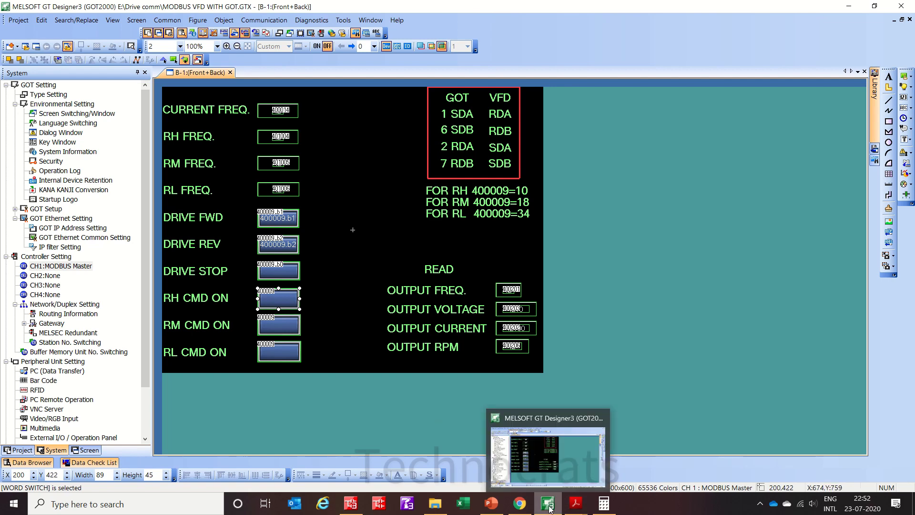
mouse_move(580, 507)
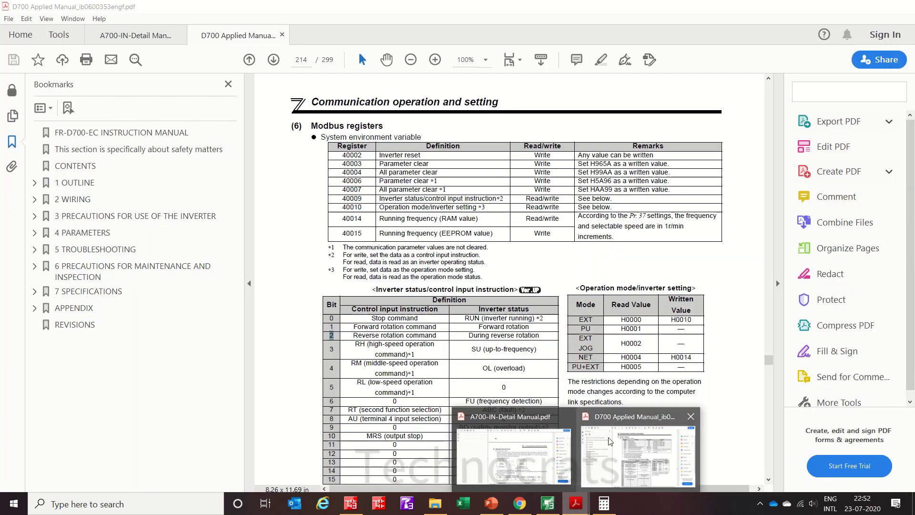
click(609, 441)
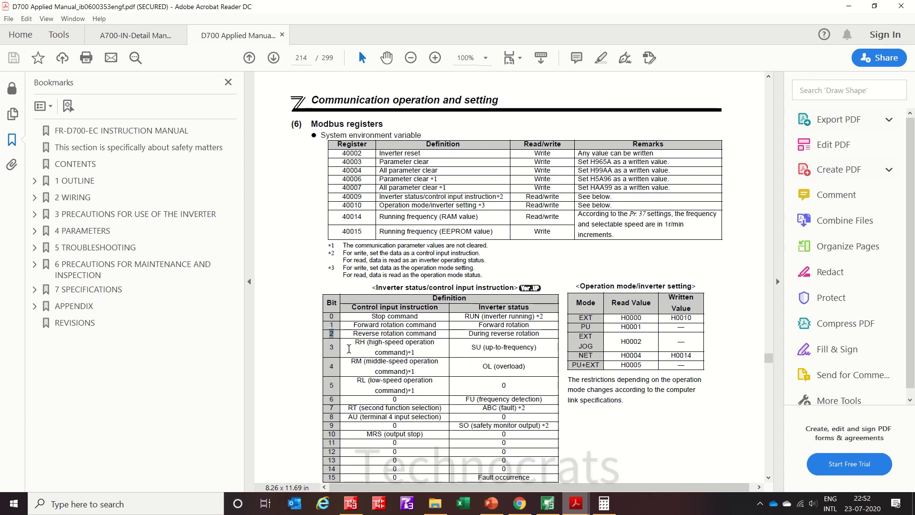
drag(336, 347, 323, 348)
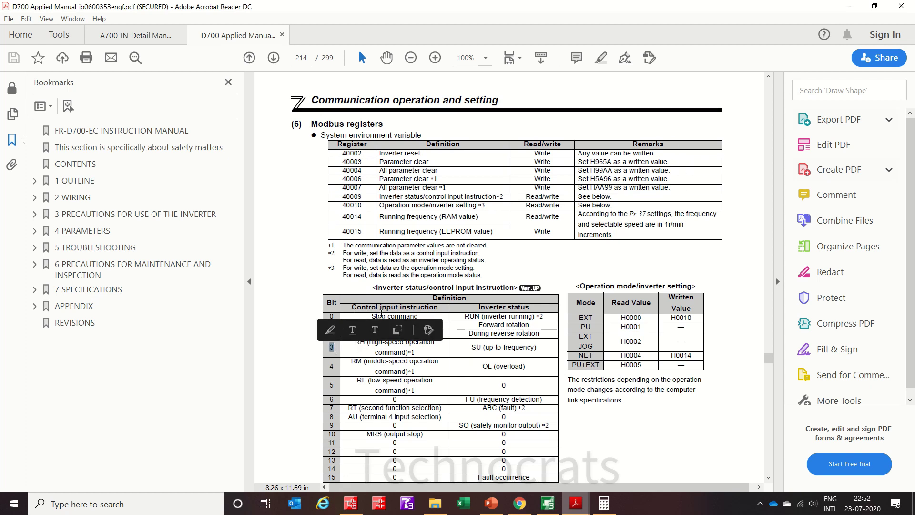
click(334, 314)
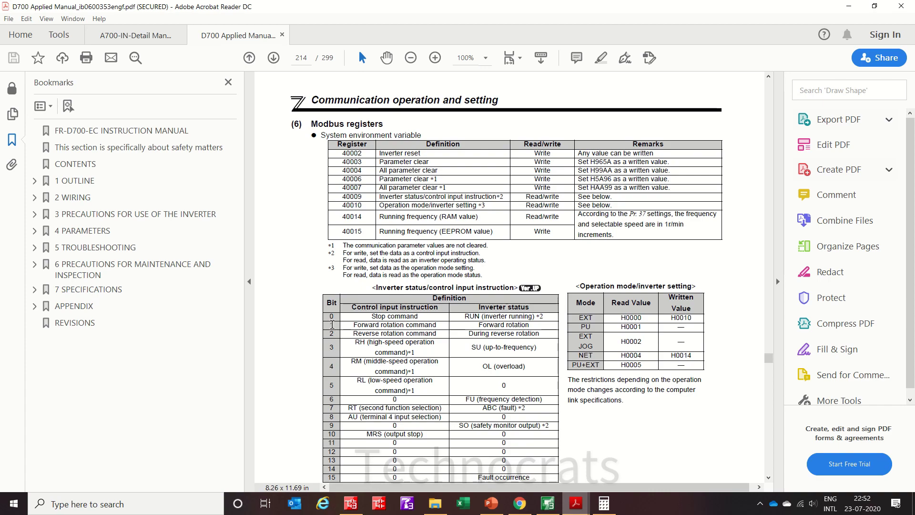
click(849, 6)
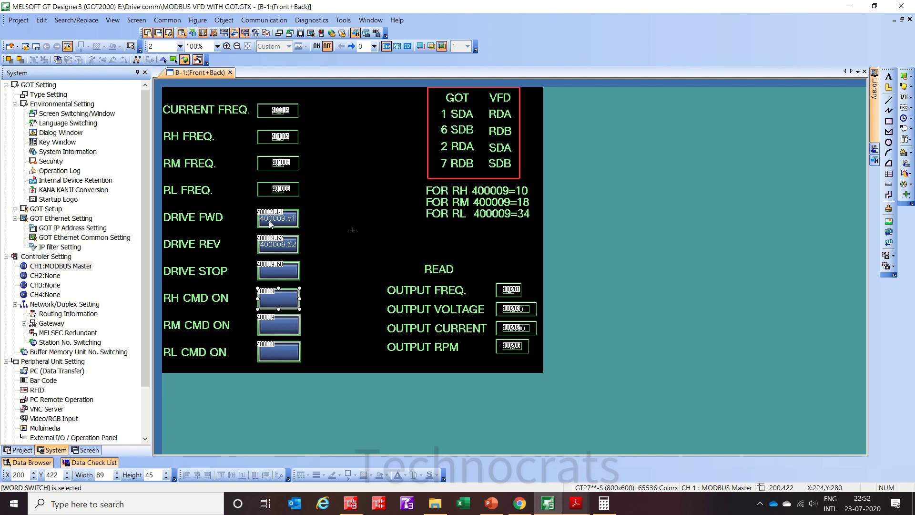
Convert decimal 10 to binary 1010 in the Programmer calculator, then go back to the D700 manual.
click(604, 504)
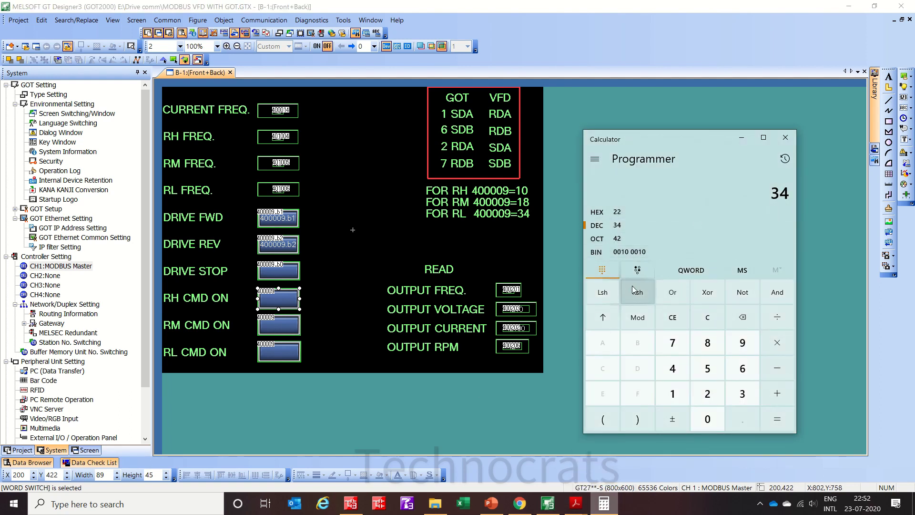
click(673, 315)
click(671, 394)
click(708, 419)
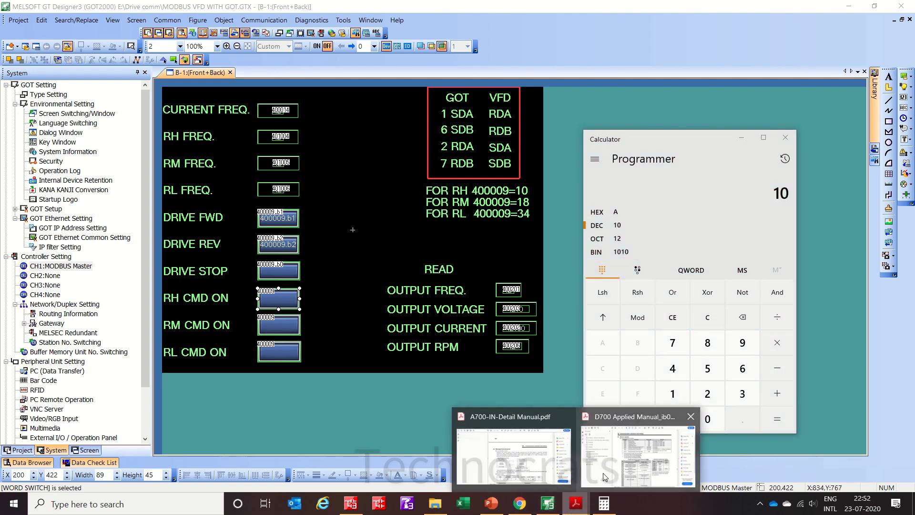
click(604, 473)
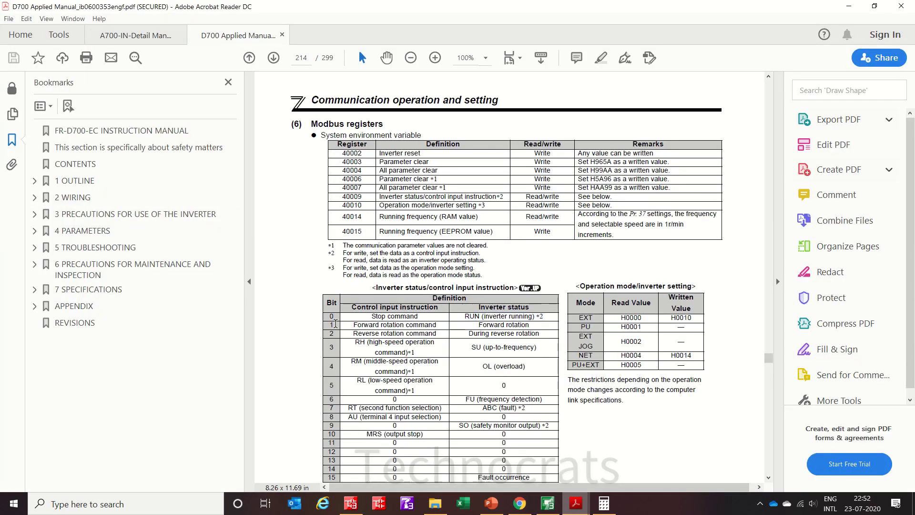
Highlight the 40009 bit entries for Forward rotation (bit 1), RH (bit 3) and RM (bit 4).
drag(346, 324, 425, 329)
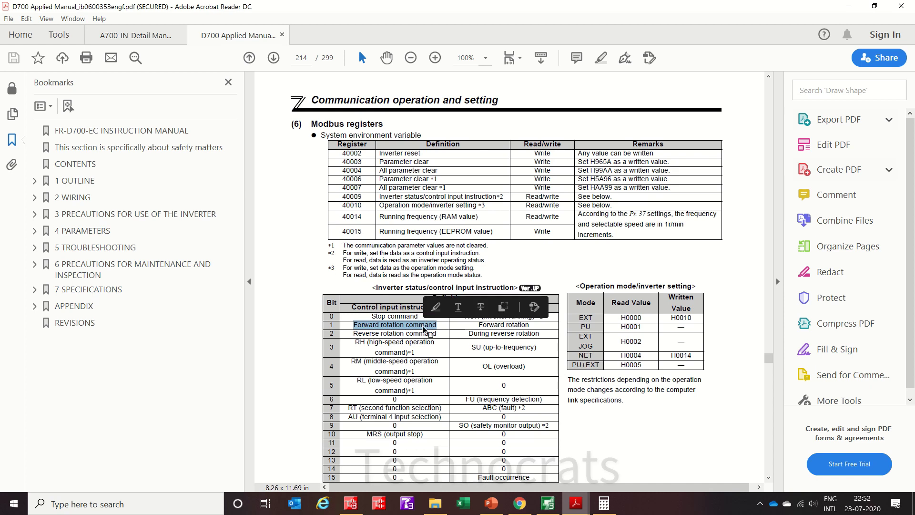
click(355, 340)
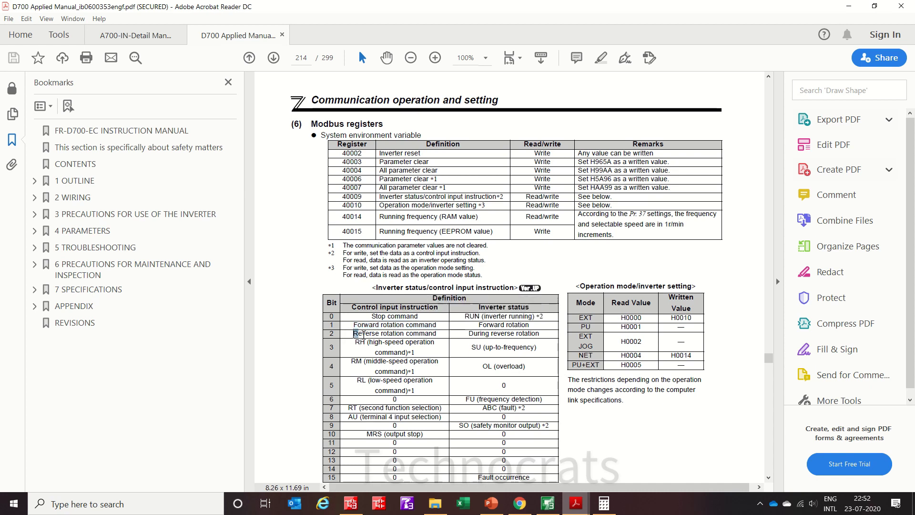
double_click(357, 342)
drag(354, 324, 438, 327)
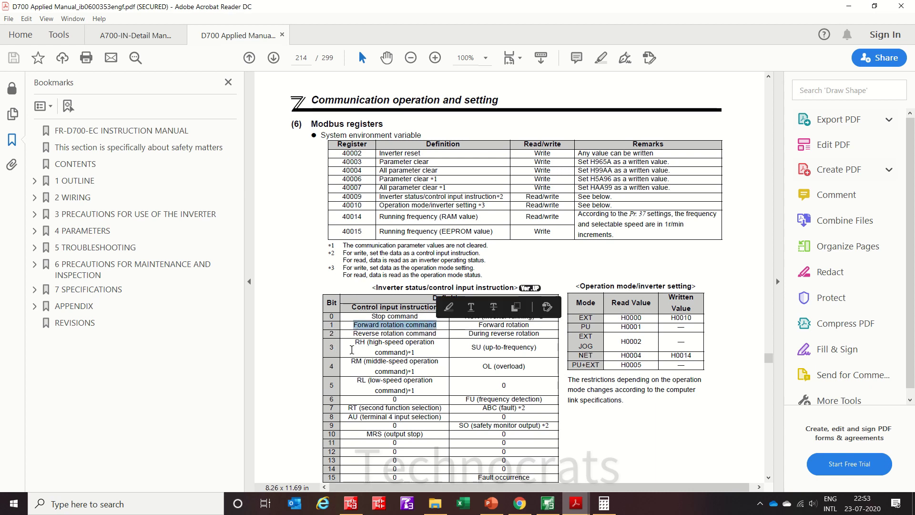
drag(354, 342, 416, 352)
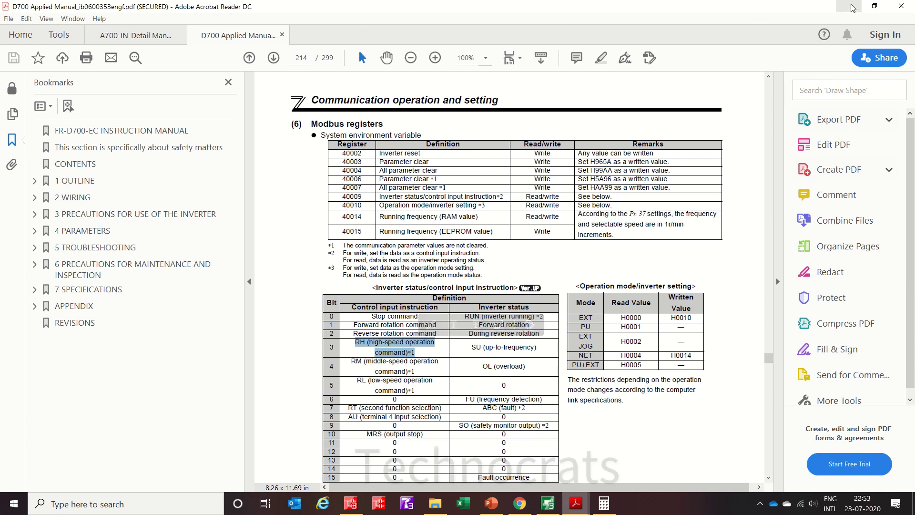
drag(351, 361, 366, 380)
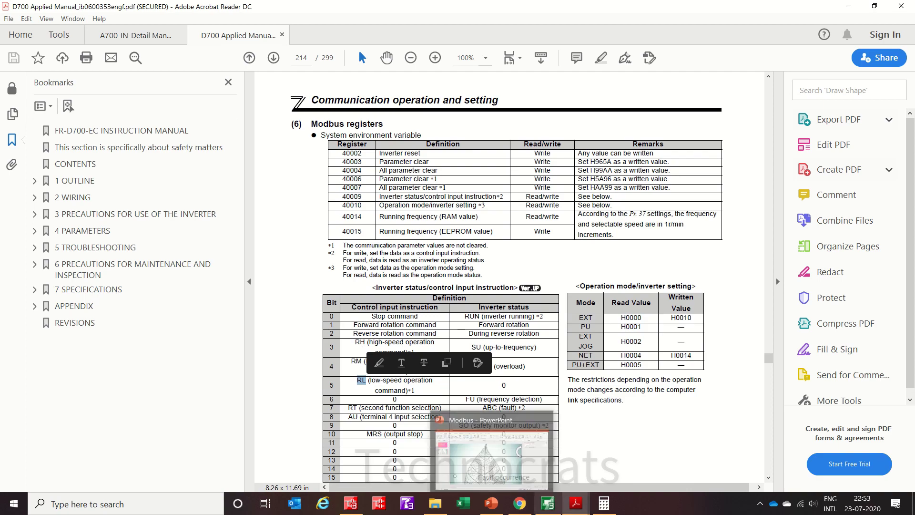
Convert decimal 18 to binary 0001 0010 (hex 12) in Calculator, then return to the D700 manual.
click(605, 504)
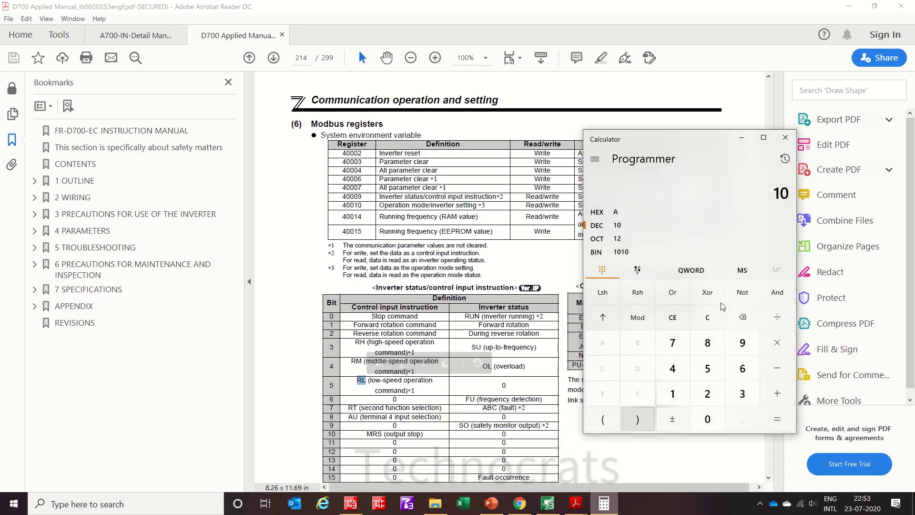
click(849, 6)
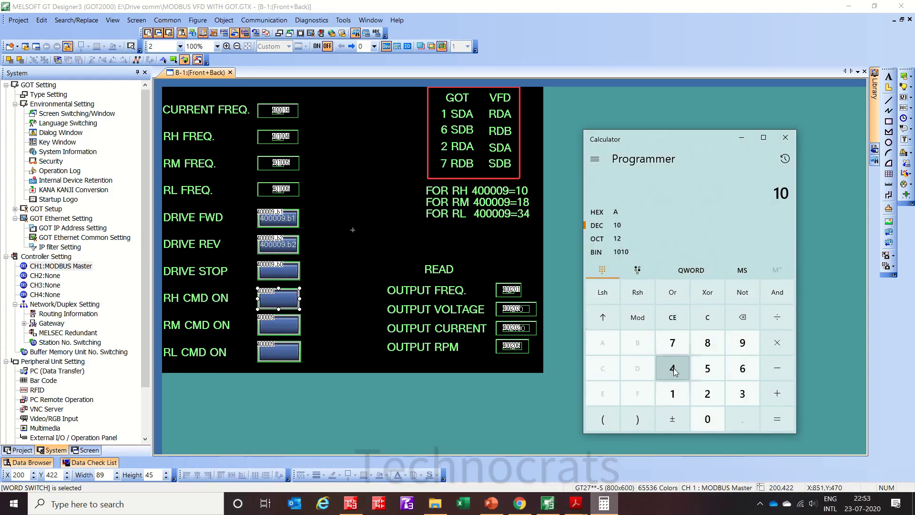
click(680, 316)
click(677, 392)
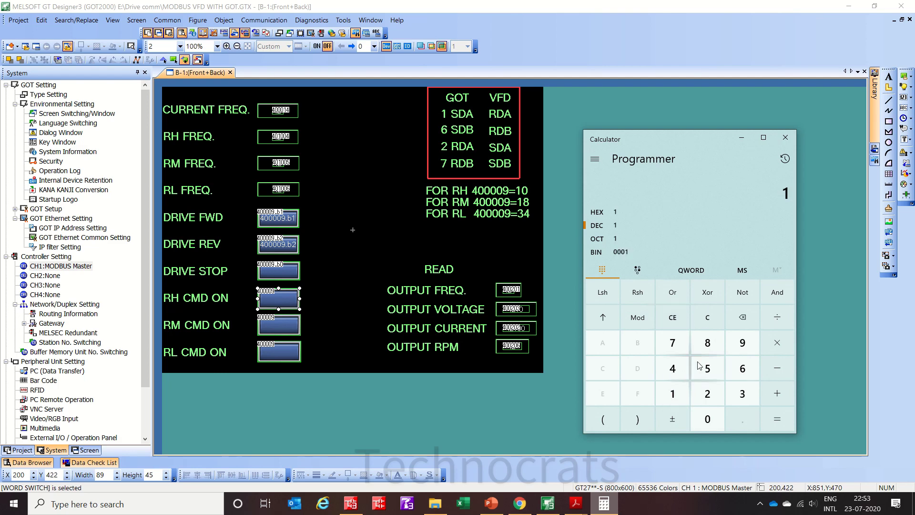
click(707, 343)
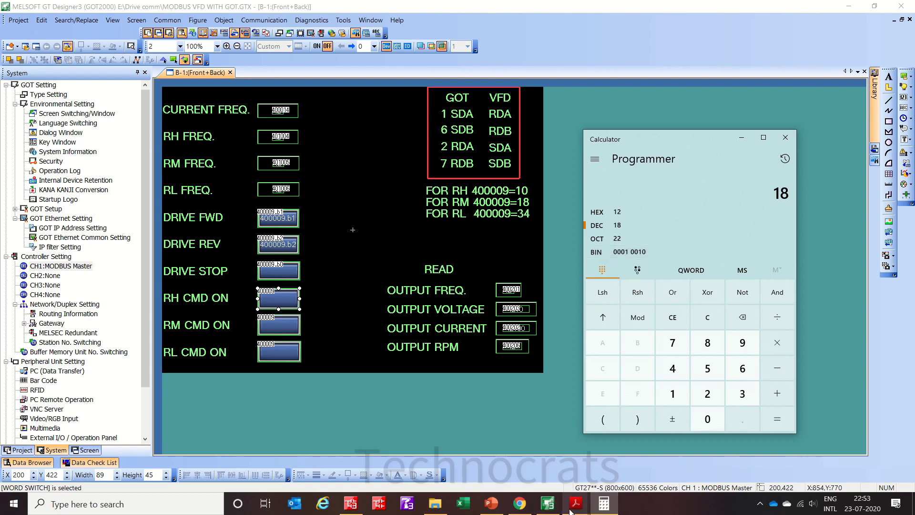
click(588, 471)
Bring the D700 manual forward and highlight the RM entry in bit 4 and Forward in bit 1.
mouse_move(576, 503)
click(605, 461)
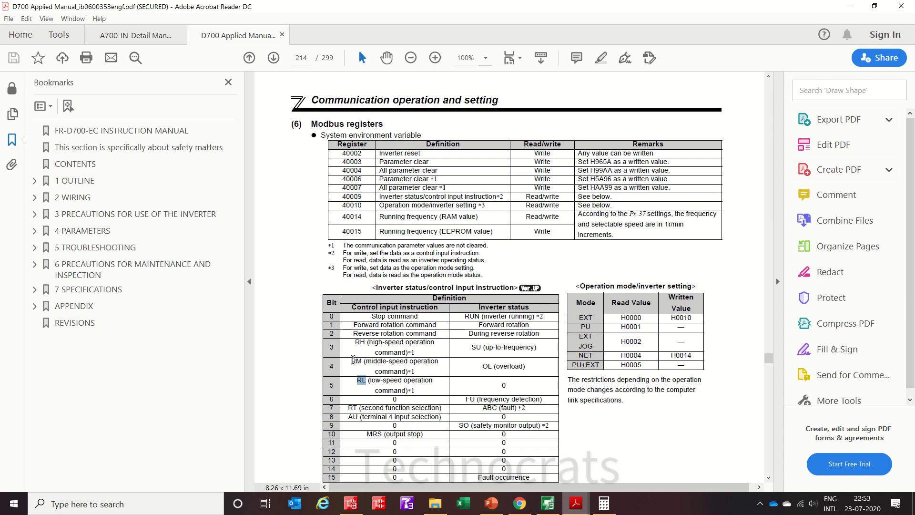
drag(355, 362, 367, 364)
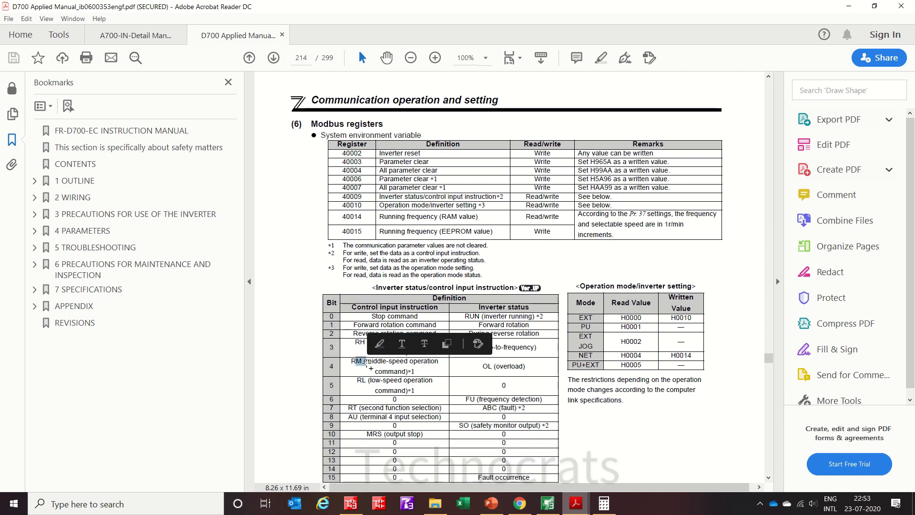
double_click(363, 326)
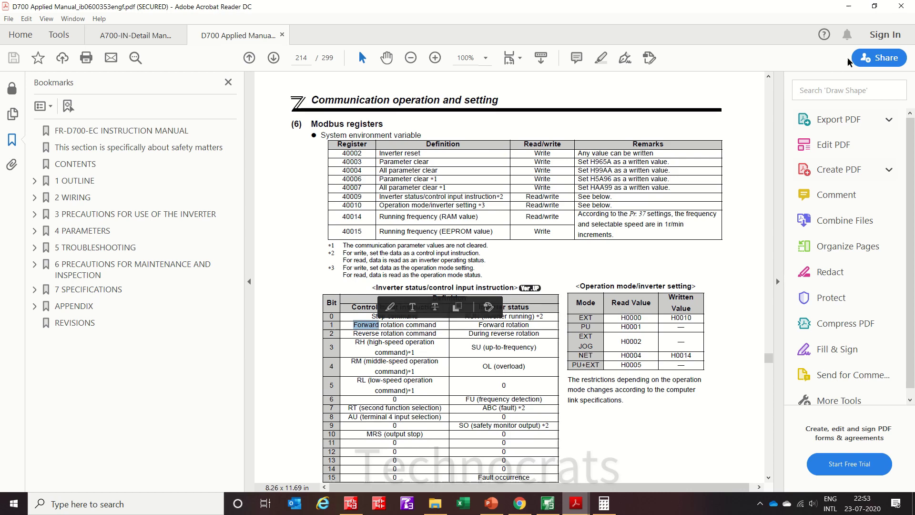
Convert 34 in Calculator, confirming the RL command value is binary 0010 0010.
click(848, 6)
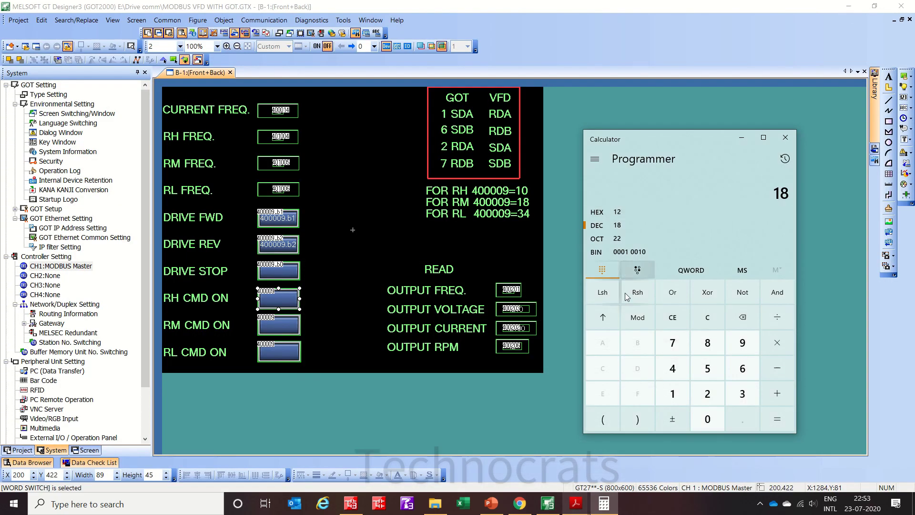
click(677, 325)
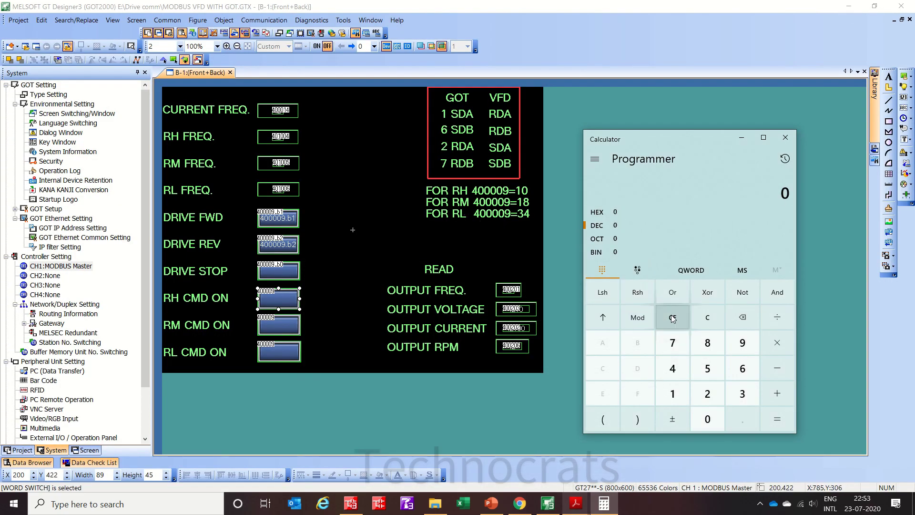
click(674, 374)
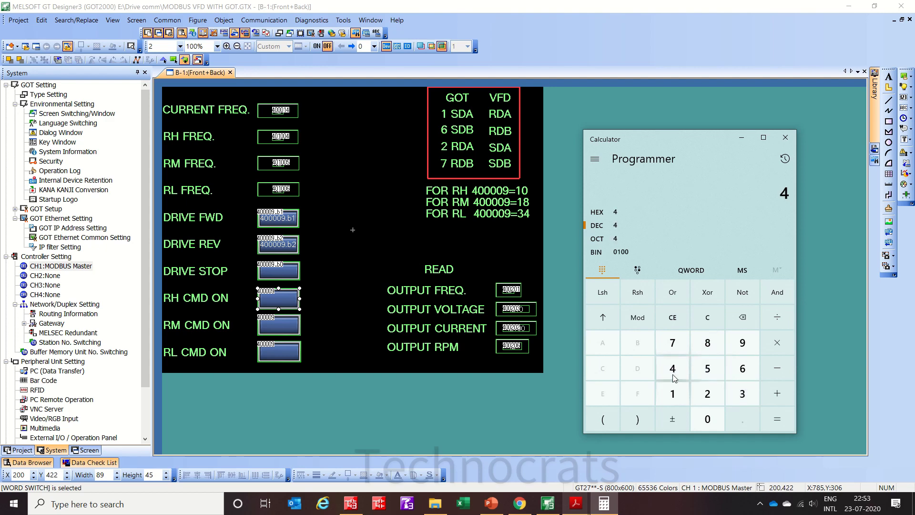
click(662, 318)
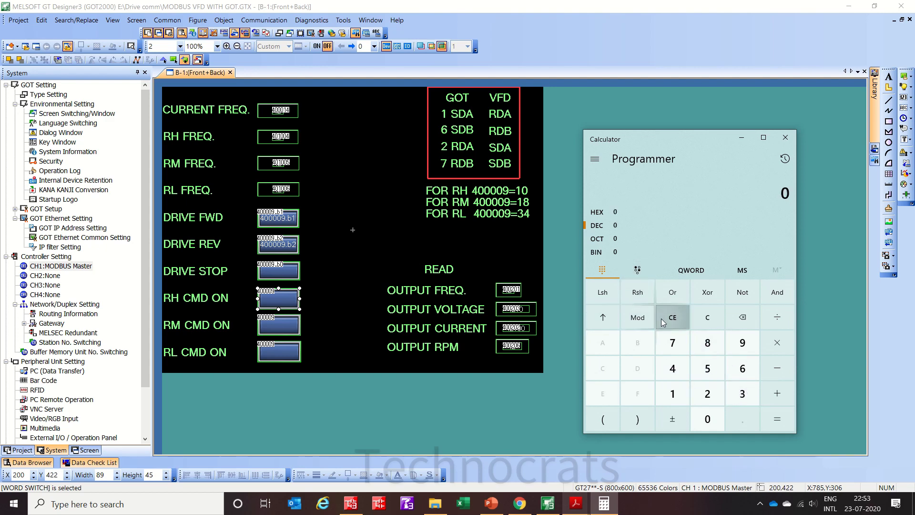
click(678, 373)
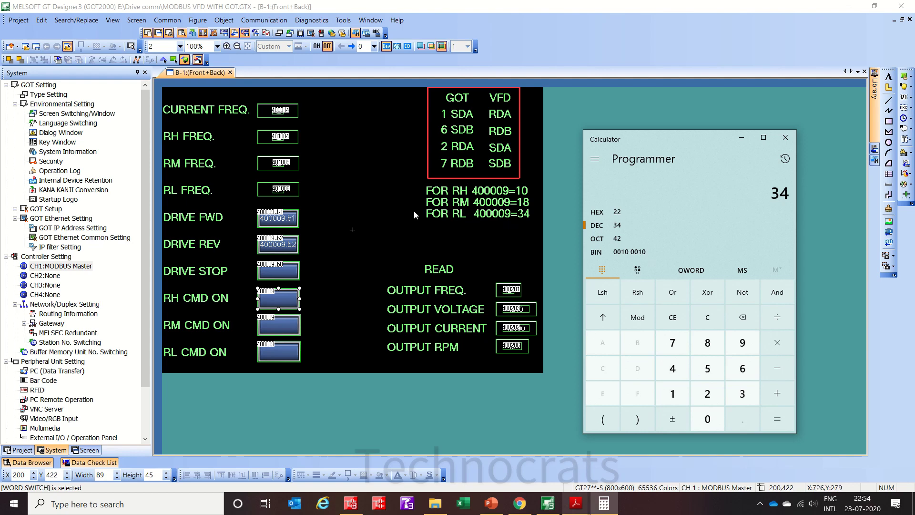
Select the RL CMD ON and DRIVE FWD switches, then bring up Acrobat's taskbar window menu.
click(283, 347)
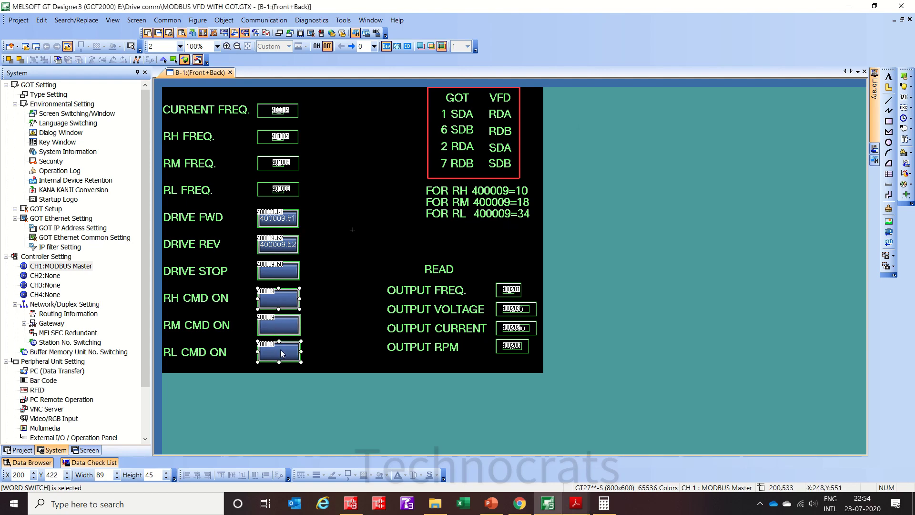
click(283, 348)
click(277, 221)
mouse_move(579, 505)
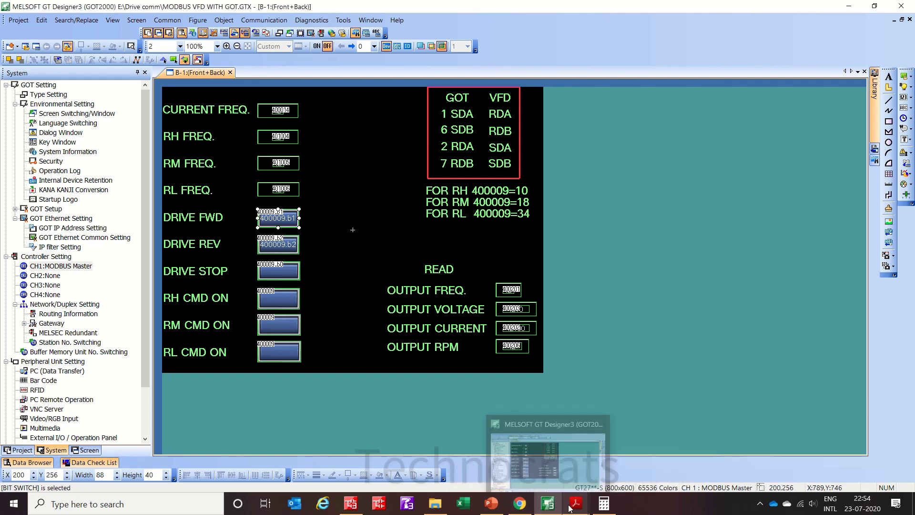
right_click(594, 484)
Cancel the Acrobat close-tabs prompt, mark bit numbers 0 and 5 in the table, and return to GT Designer3.
click(677, 466)
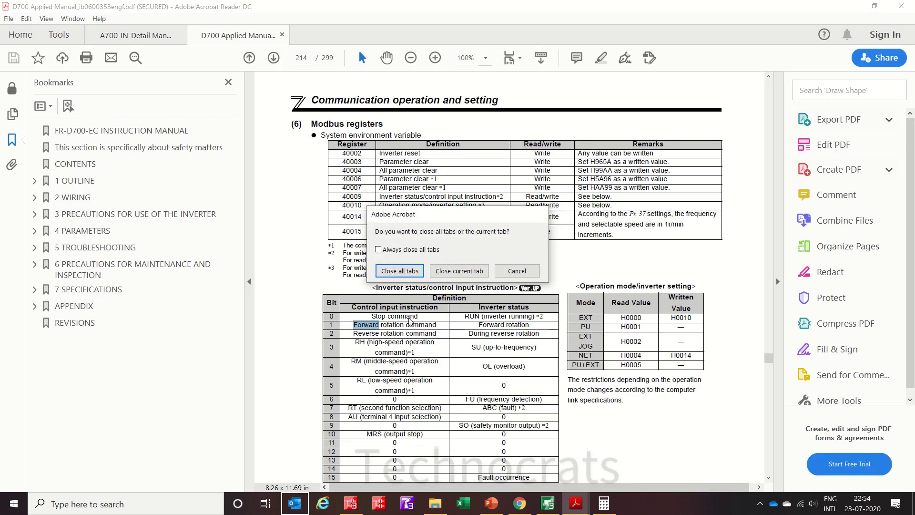
click(517, 270)
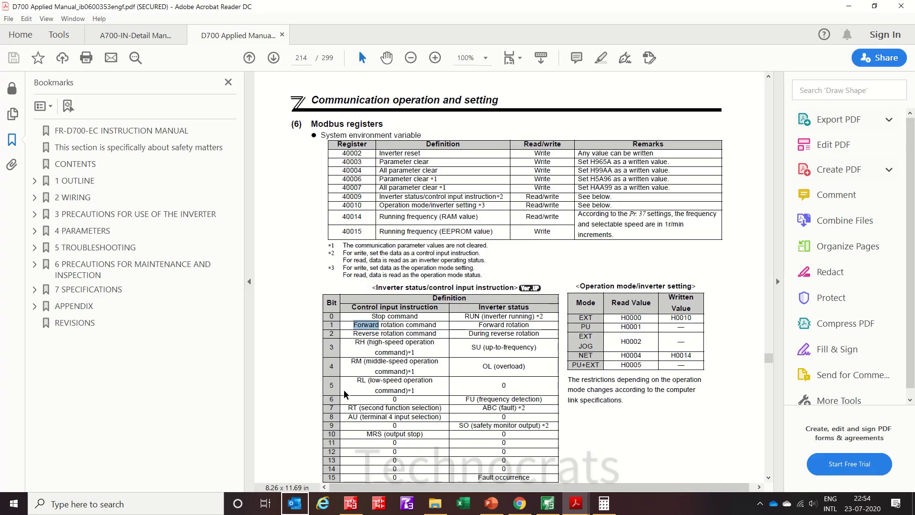
drag(333, 386, 333, 364)
drag(329, 314, 329, 328)
drag(328, 381, 328, 384)
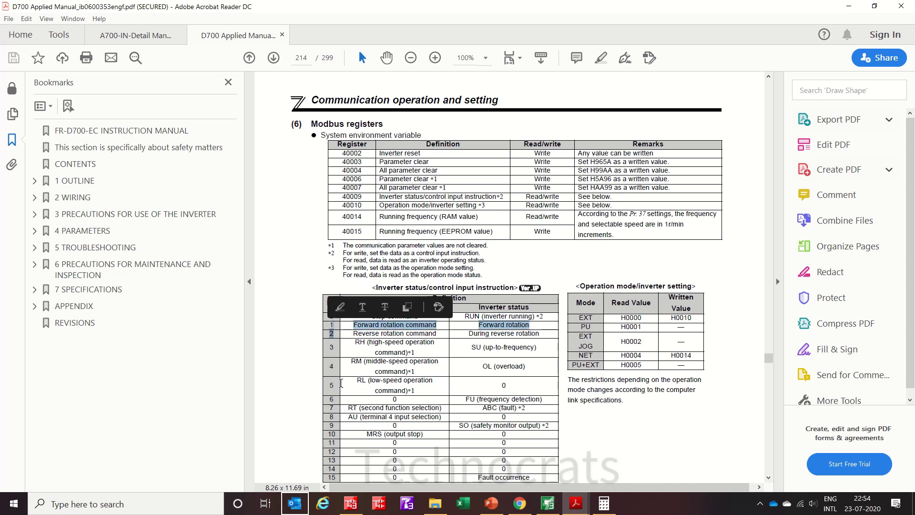
click(322, 271)
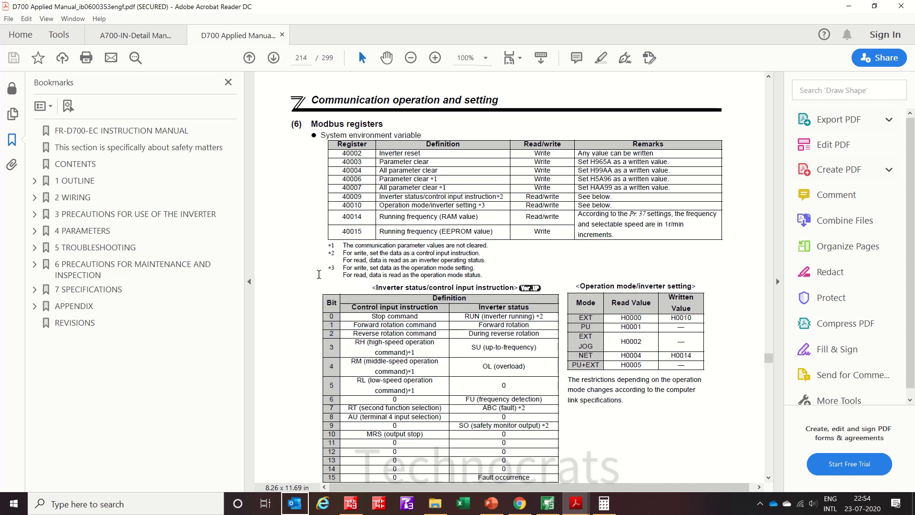
key(alt+Tab)
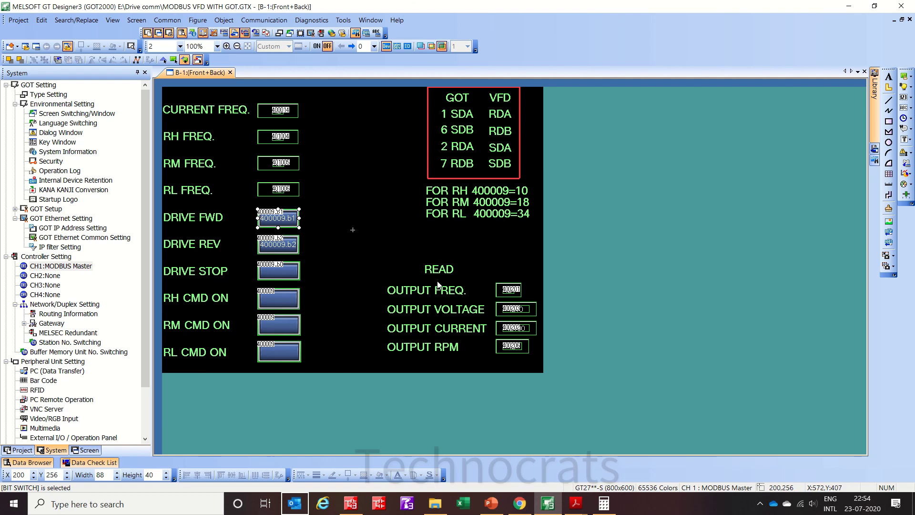
click(512, 290)
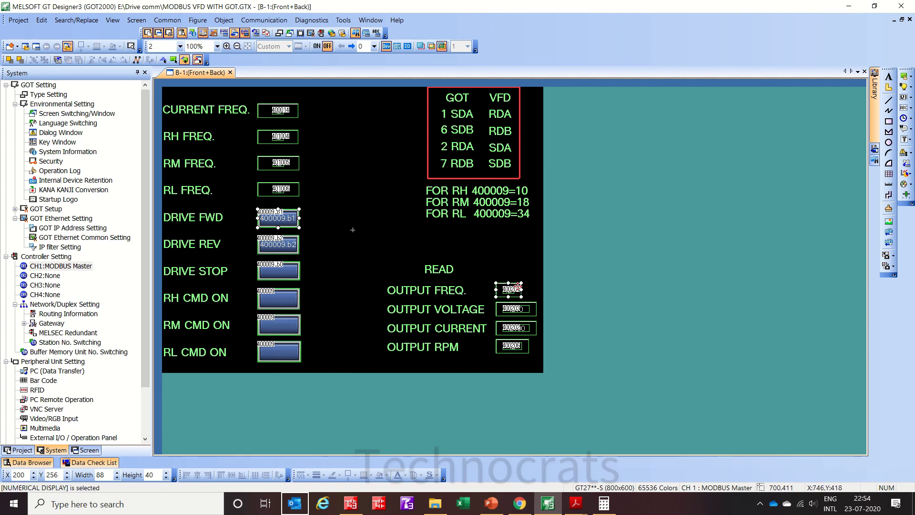
click(521, 315)
drag(579, 259, 358, 378)
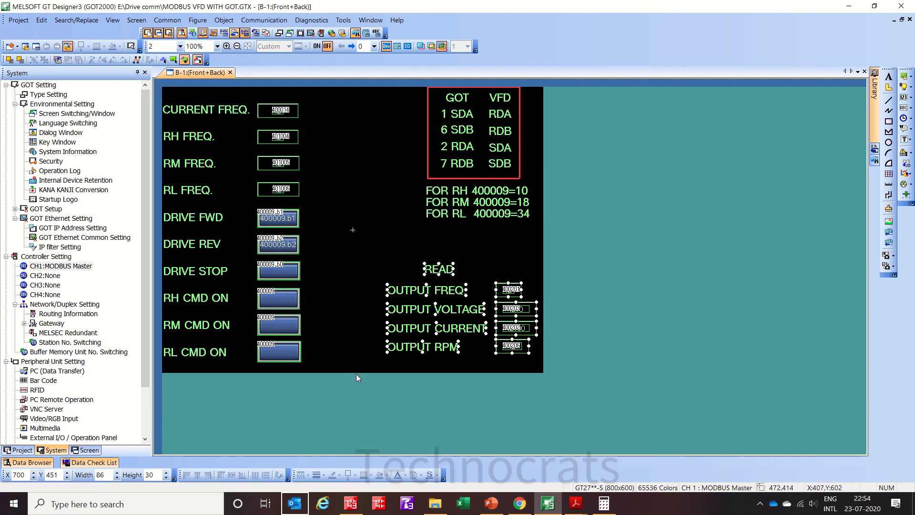
click(545, 292)
mouse_move(576, 505)
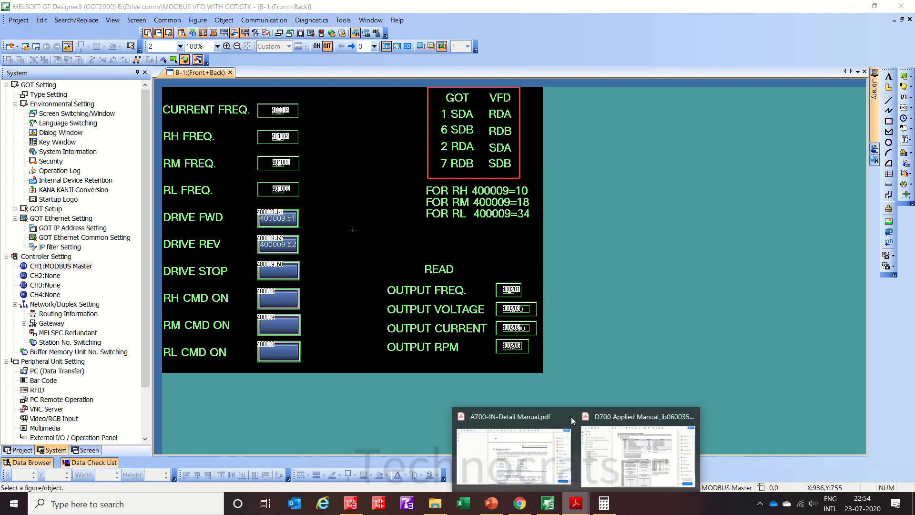